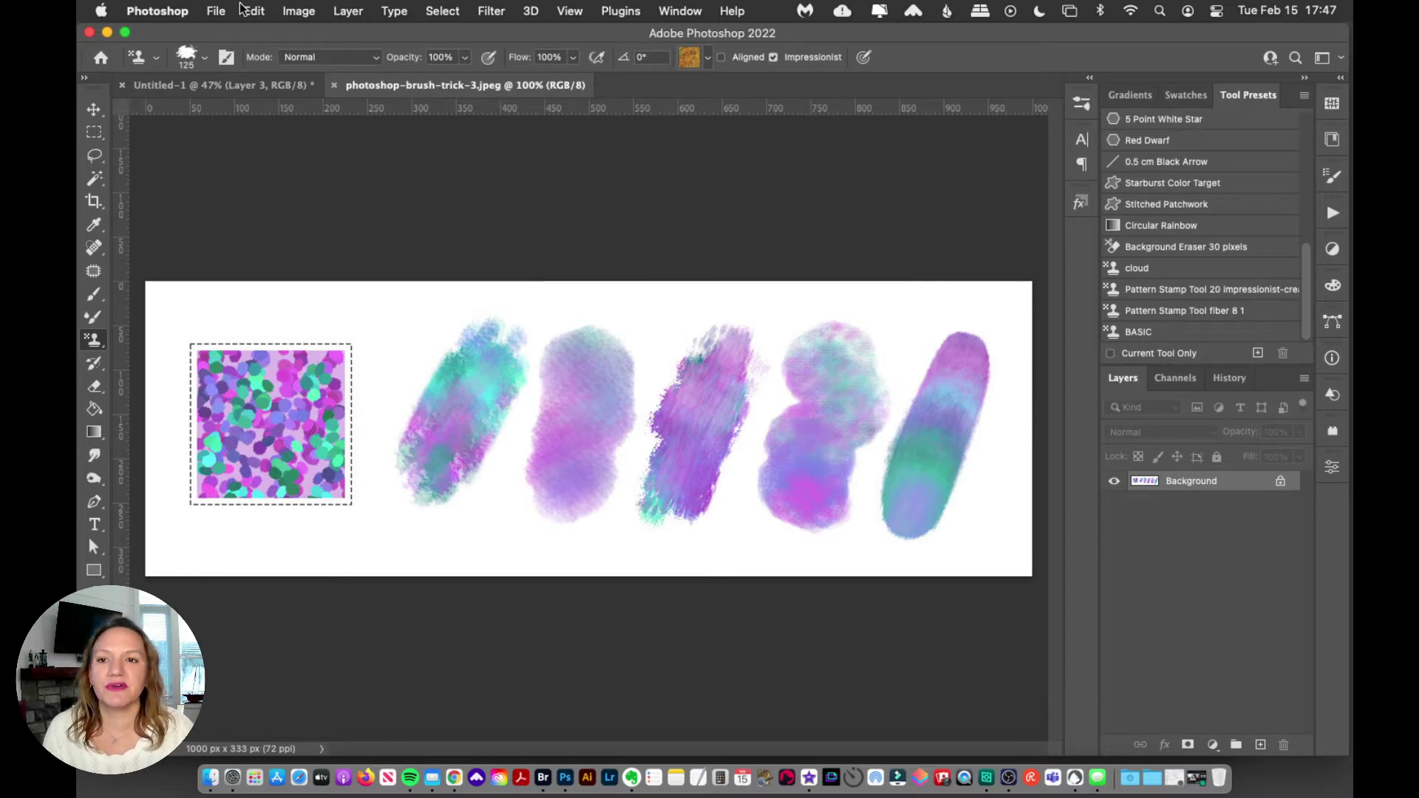
- Create a new white 250 × 250 px, 300 ppi document starting from the 1500 x 1500 preset
{"action": "left_click", "coordinate": [216, 11]}
{"action": "left_click", "coordinate": [310, 34]}
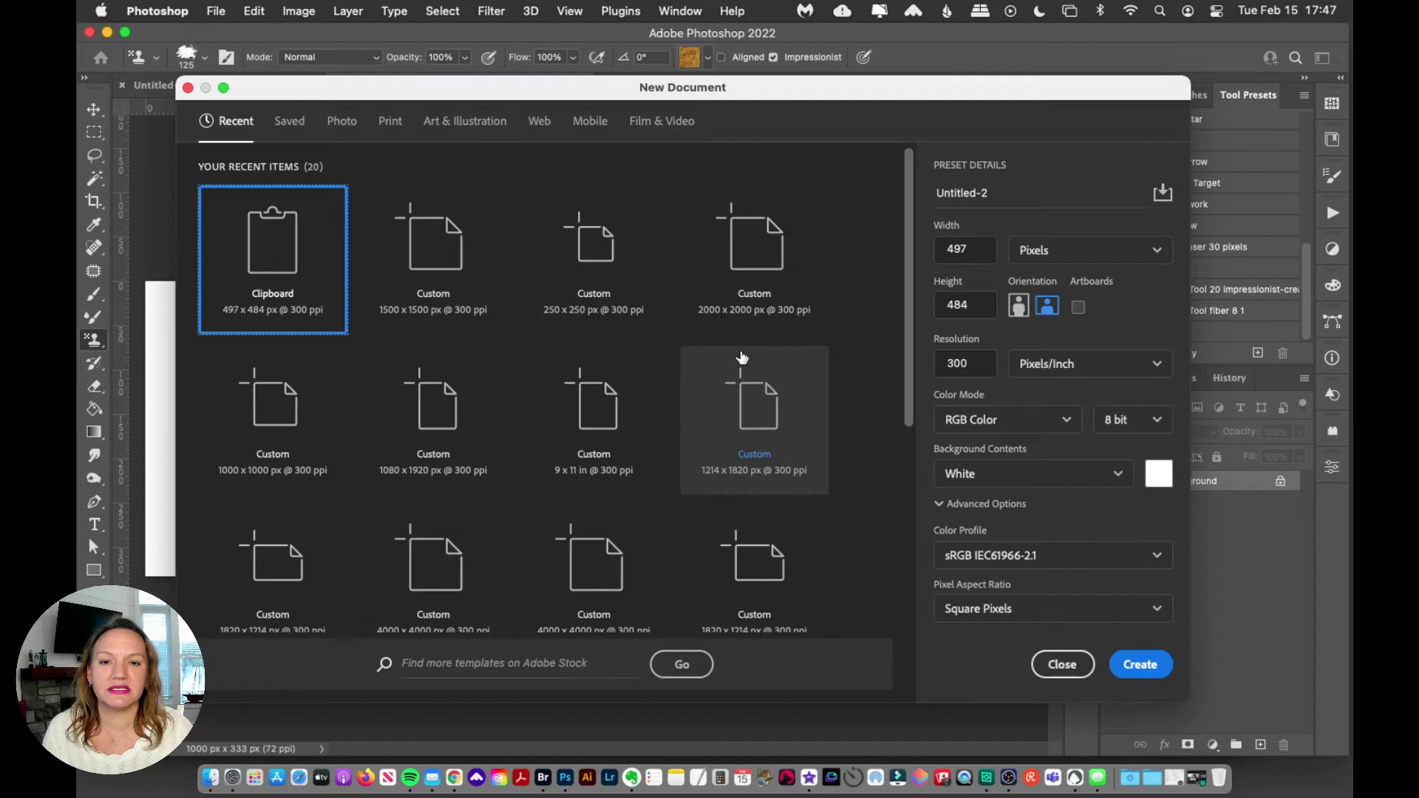
{"action": "left_click", "coordinate": [440, 259]}
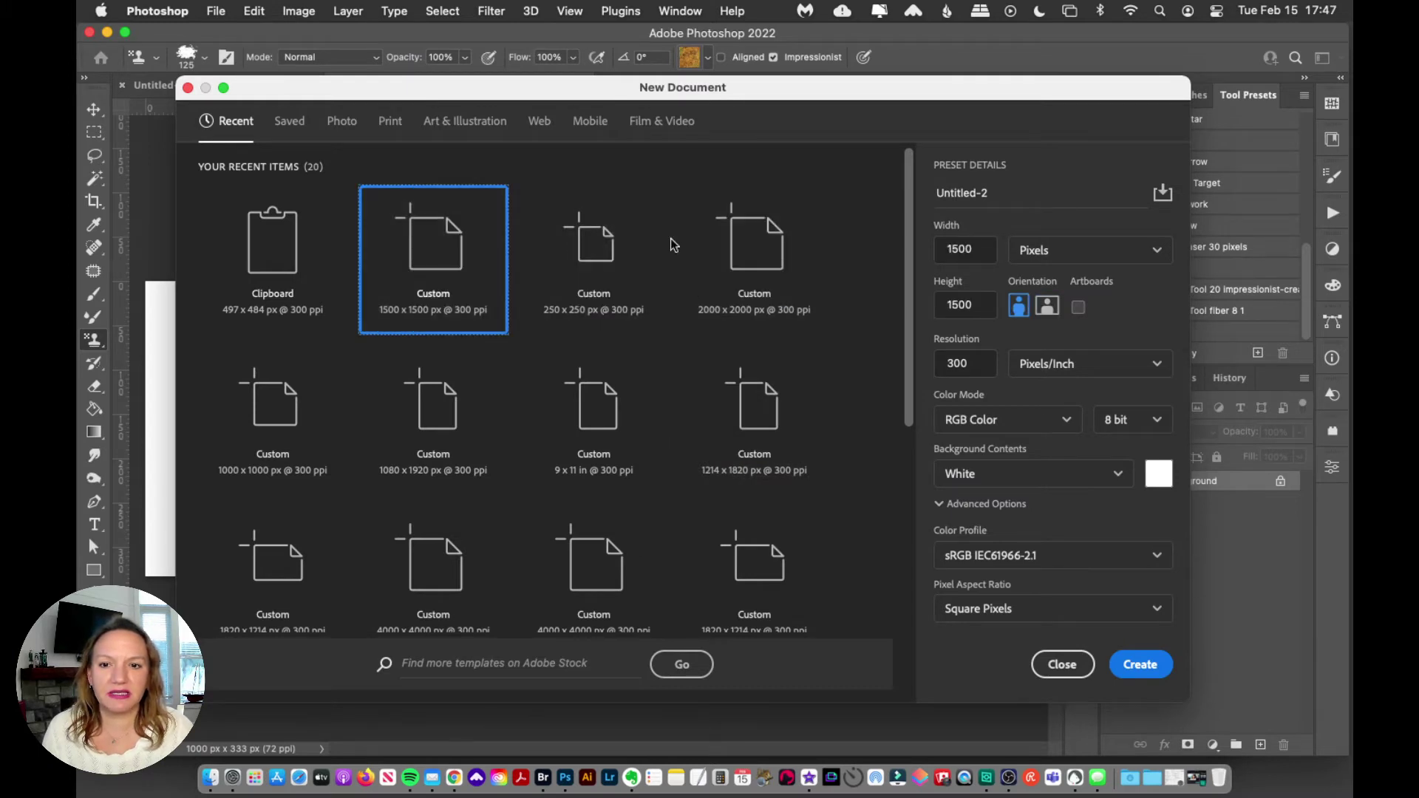
{"action": "left_click", "coordinate": [975, 244]}
{"action": "type", "text": "2"}
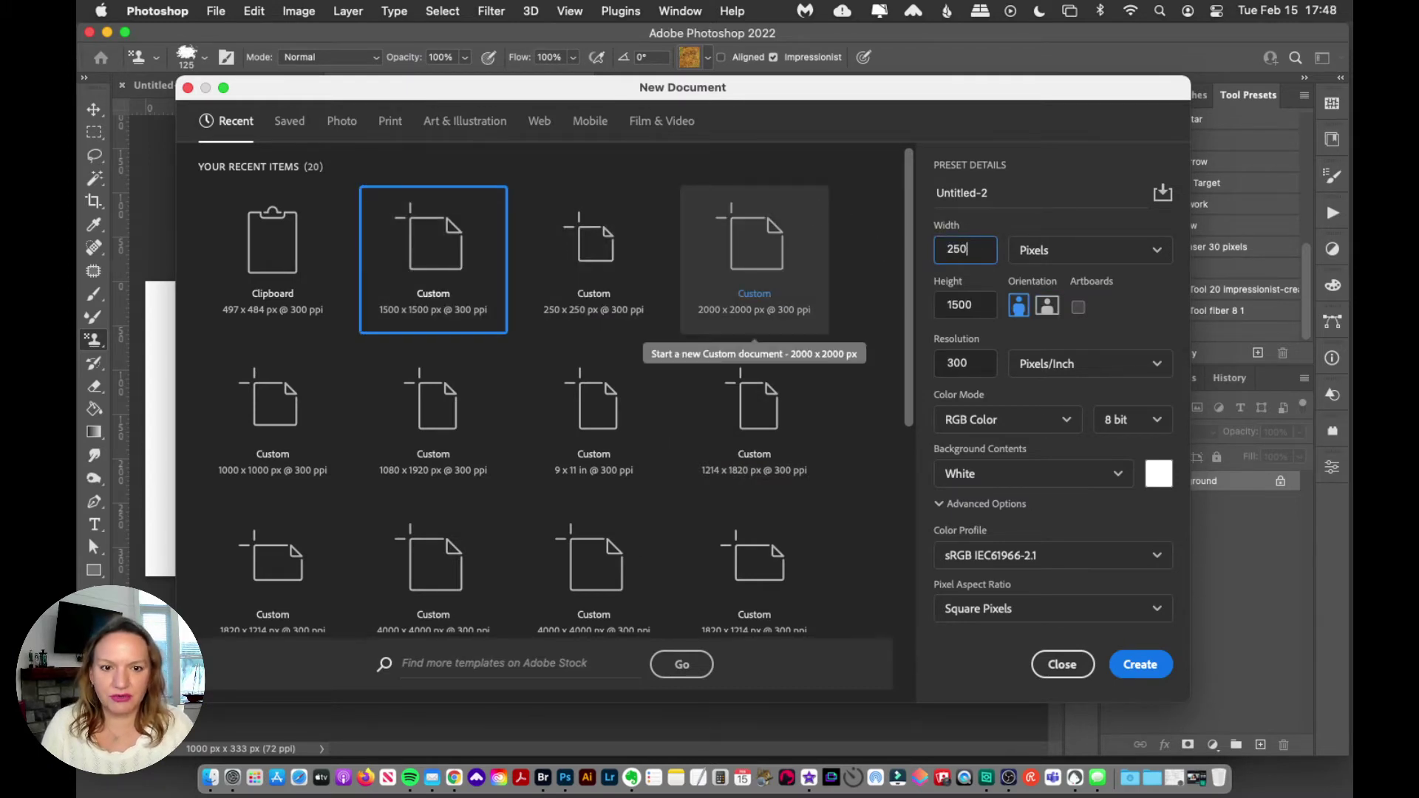
{"action": "key", "text": "Tab"}
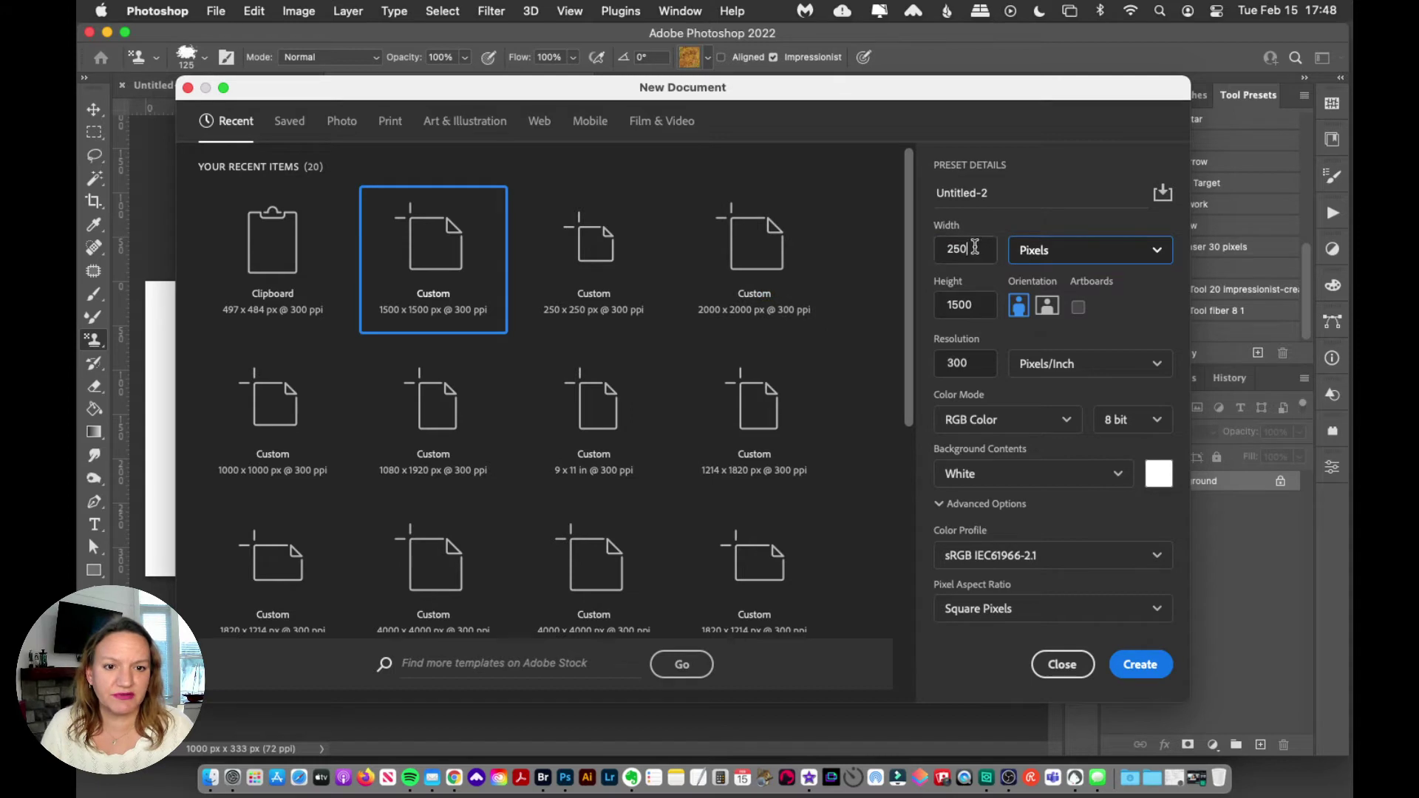
{"action": "left_click", "coordinate": [972, 251]}
{"action": "double_click", "coordinate": [986, 307]}
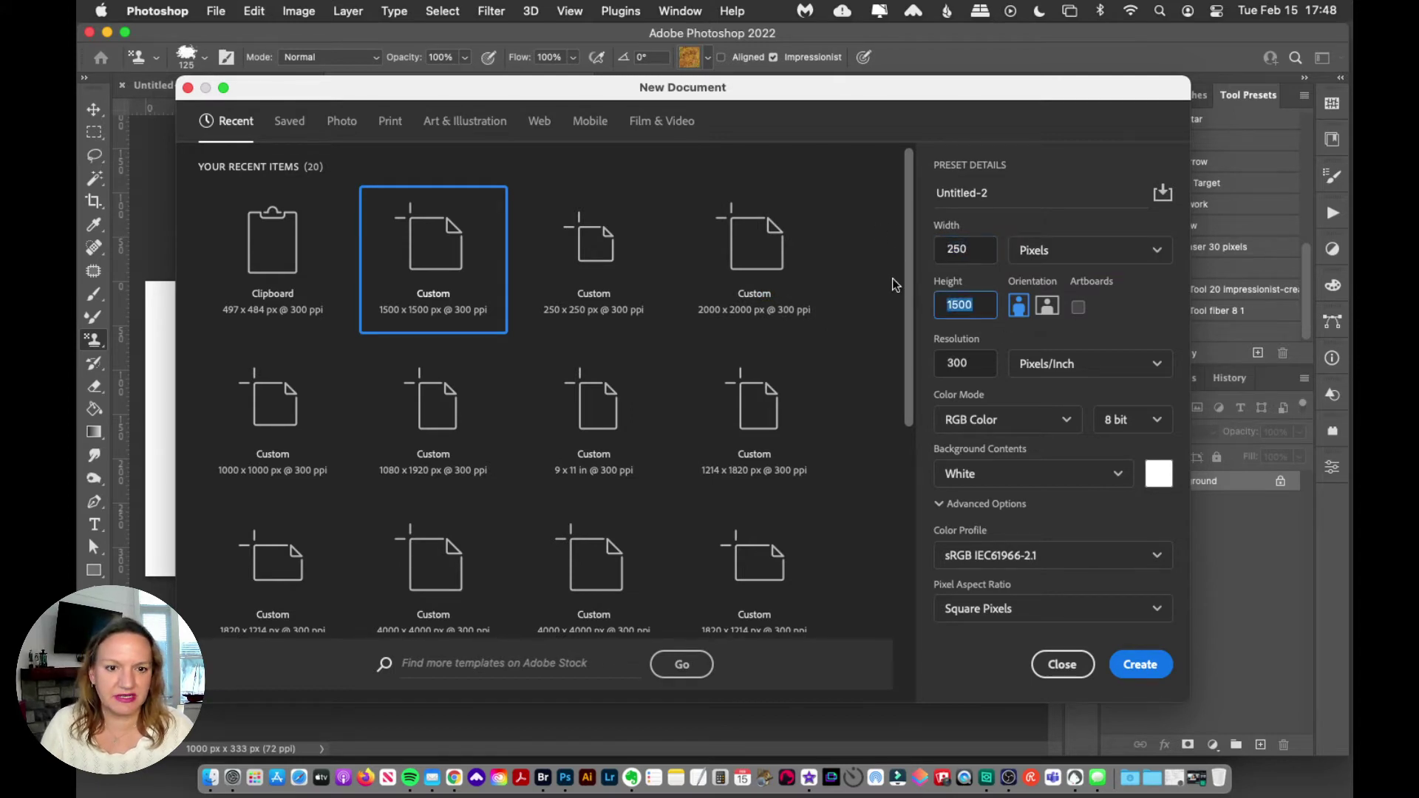
{"action": "type", "text": "250"}
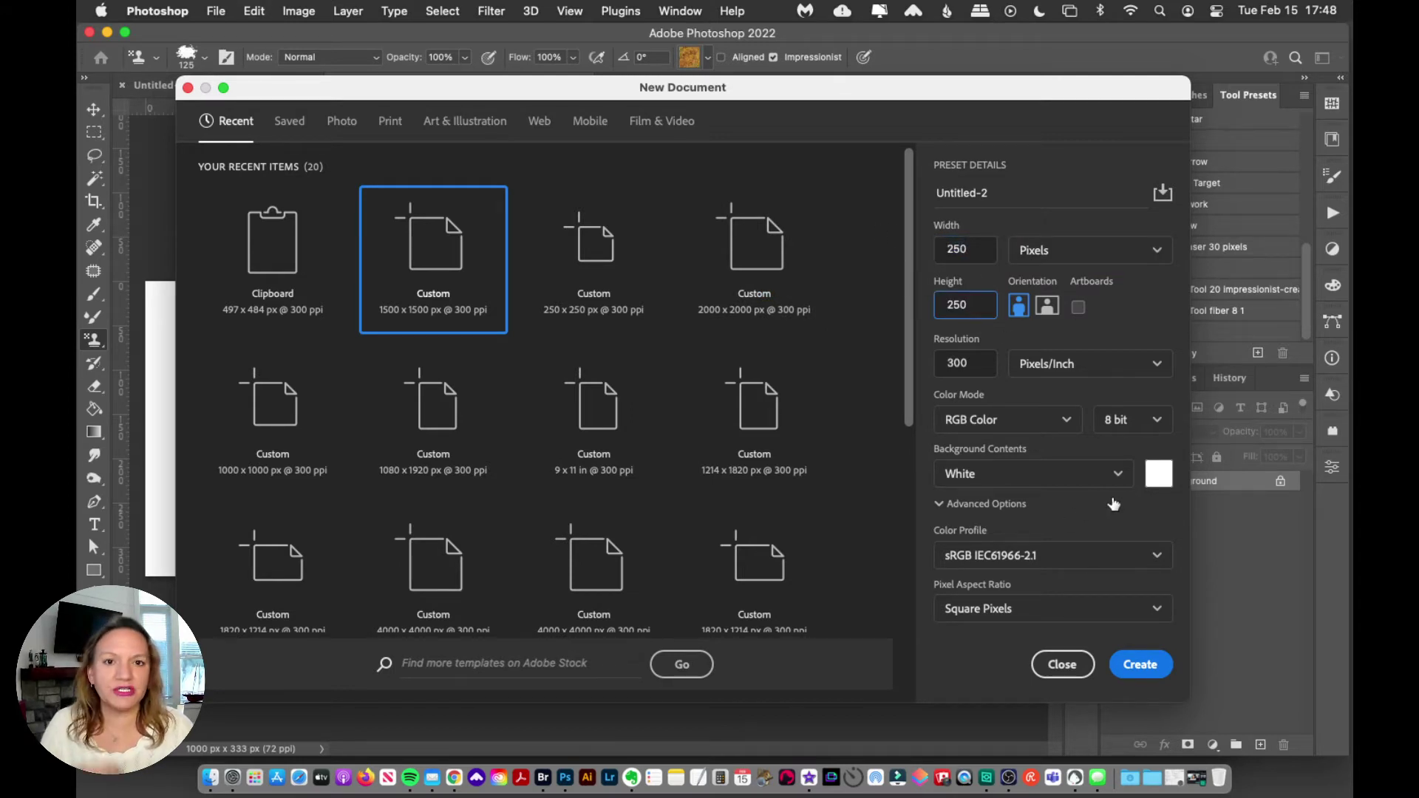
{"action": "left_click", "coordinate": [1139, 665]}
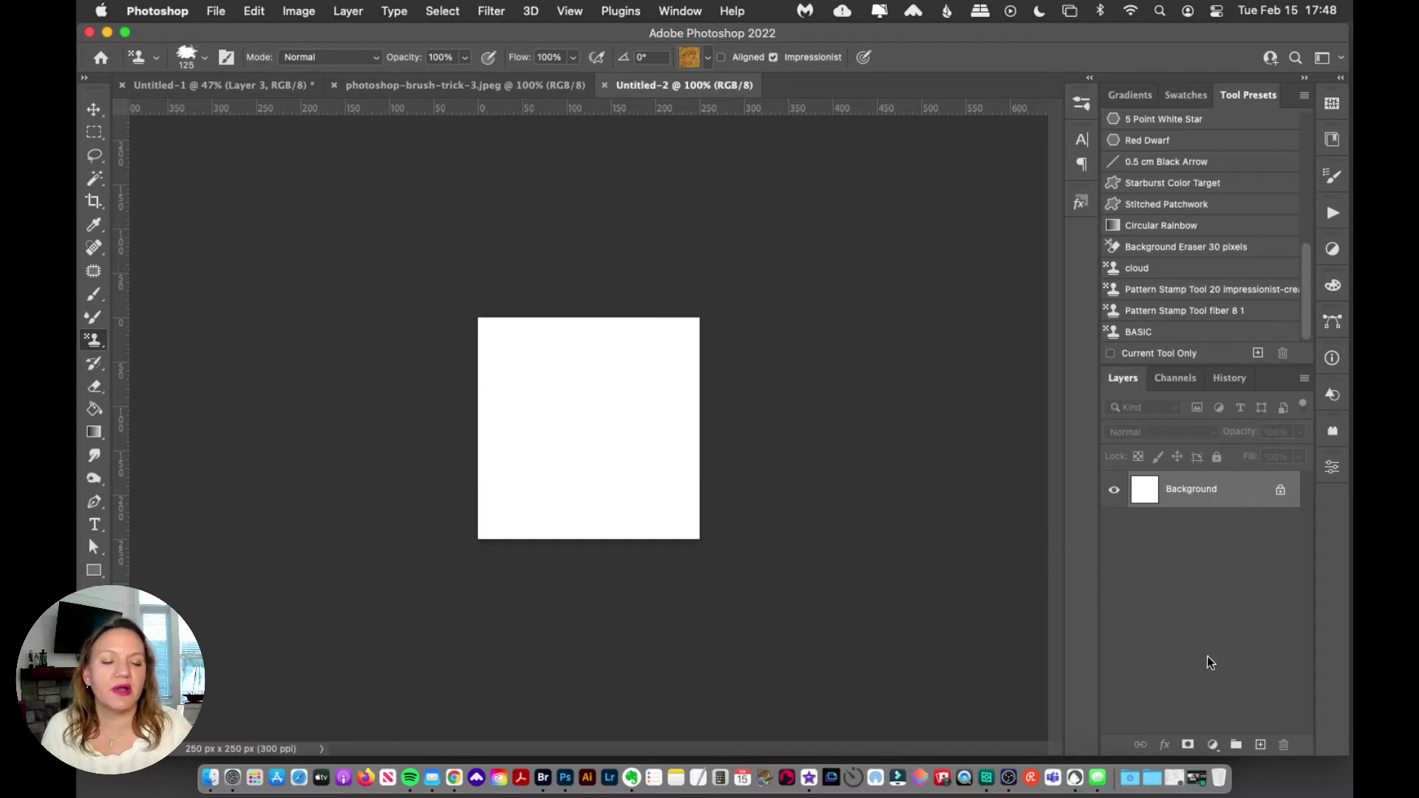
- Add a new layer above Background, delete the extra Layer 2, and show the brush library
{"action": "left_click", "coordinate": [1260, 746]}
{"action": "left_click", "coordinate": [1260, 746]}
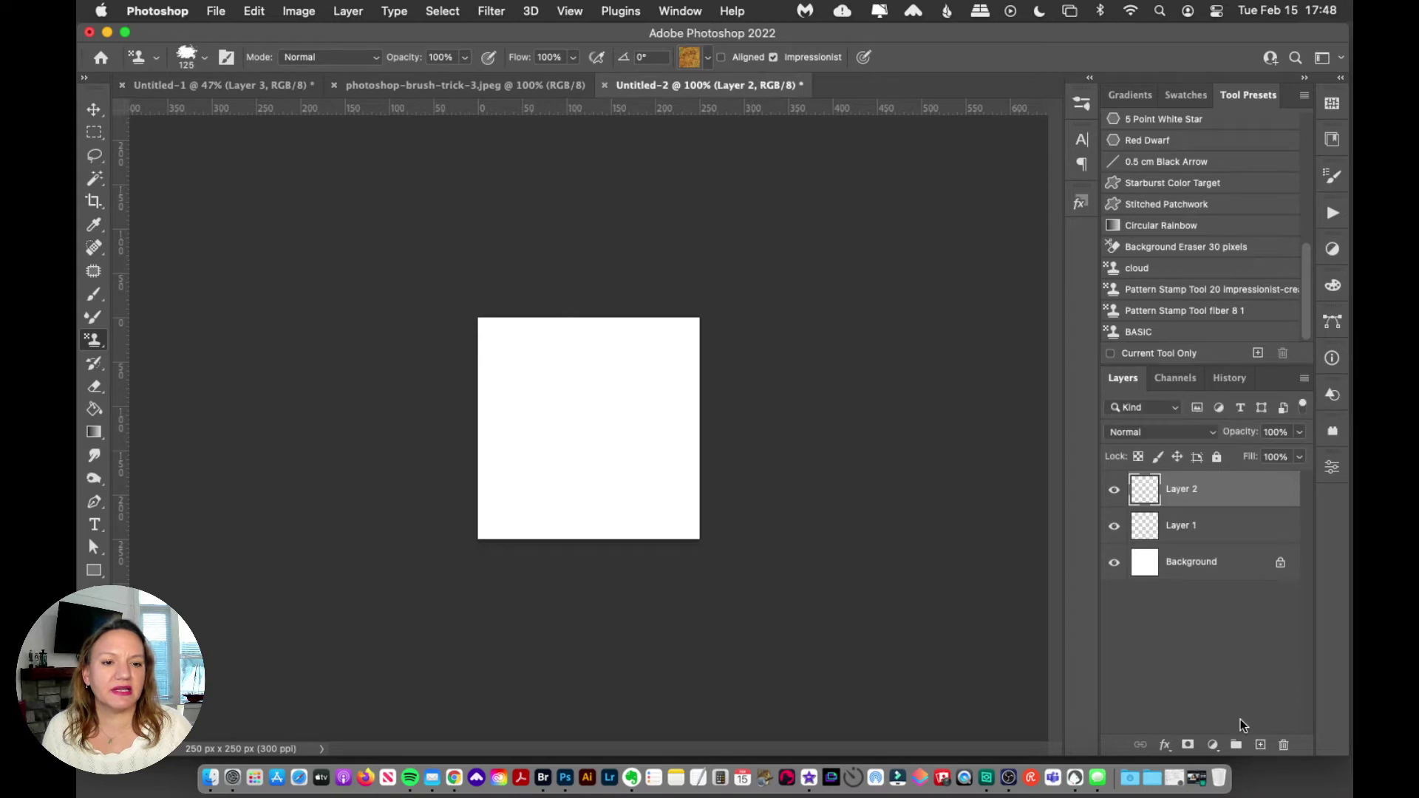
{"action": "key", "text": "BackSpace"}
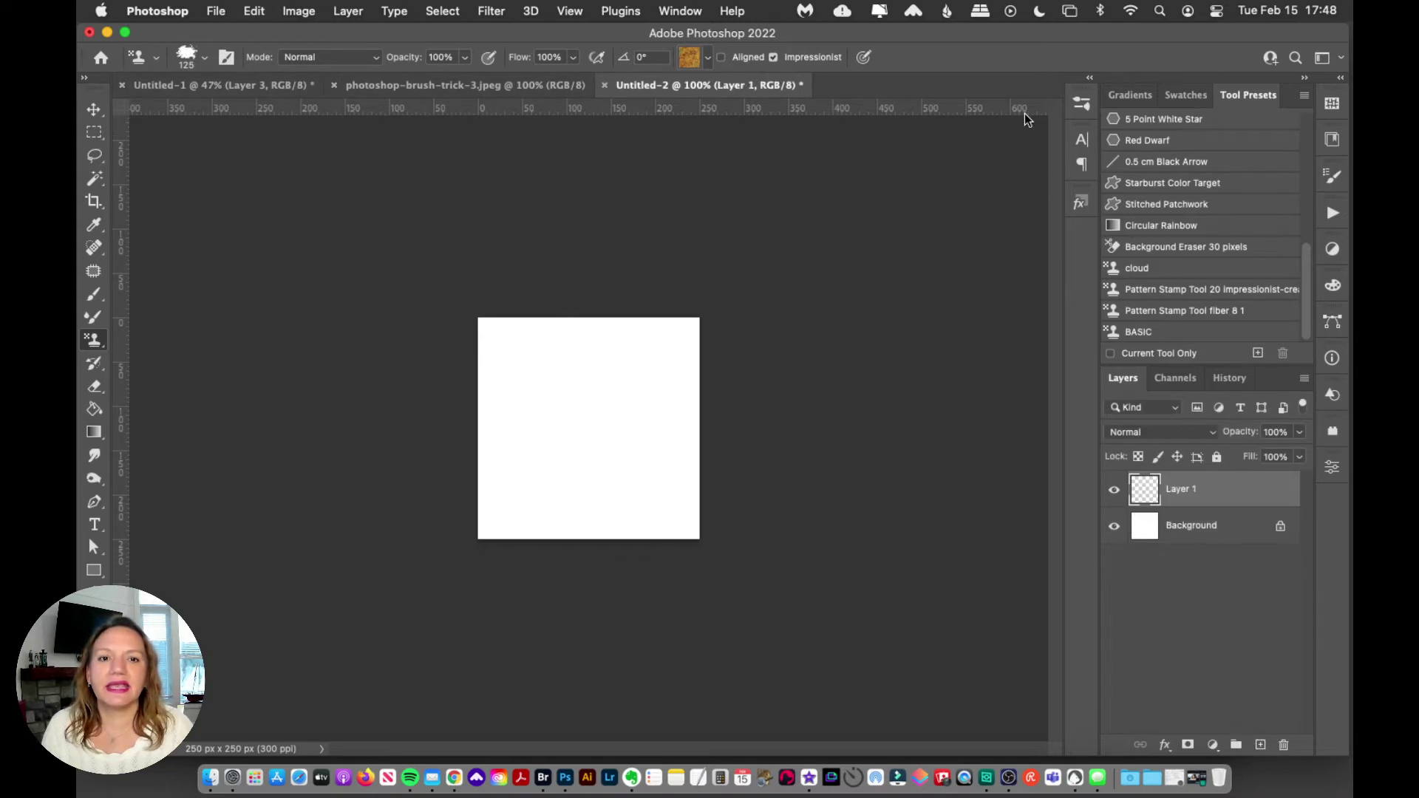
{"action": "left_click", "coordinate": [1081, 104]}
{"action": "mouse_move", "coordinate": [1057, 471]}
{"action": "left_mouse_down"}
{"action": "mouse_move", "coordinate": [1040, 246]}
{"action": "mouse_move", "coordinate": [1057, 245]}
{"action": "left_mouse_up"}
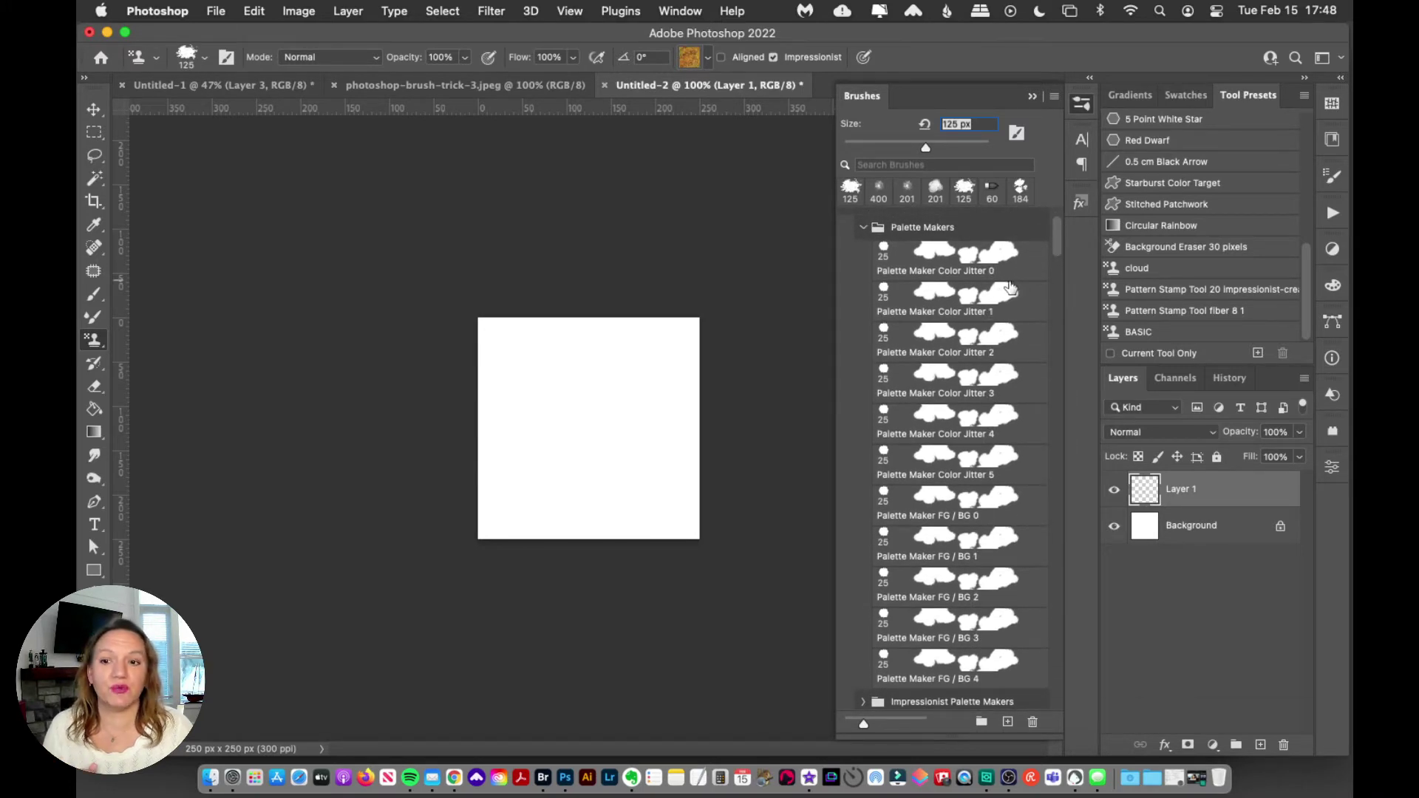
- Fill Layer 1 with solid magenta using the Paint Bucket and add two empty layers above it
{"action": "left_click", "coordinate": [94, 294]}
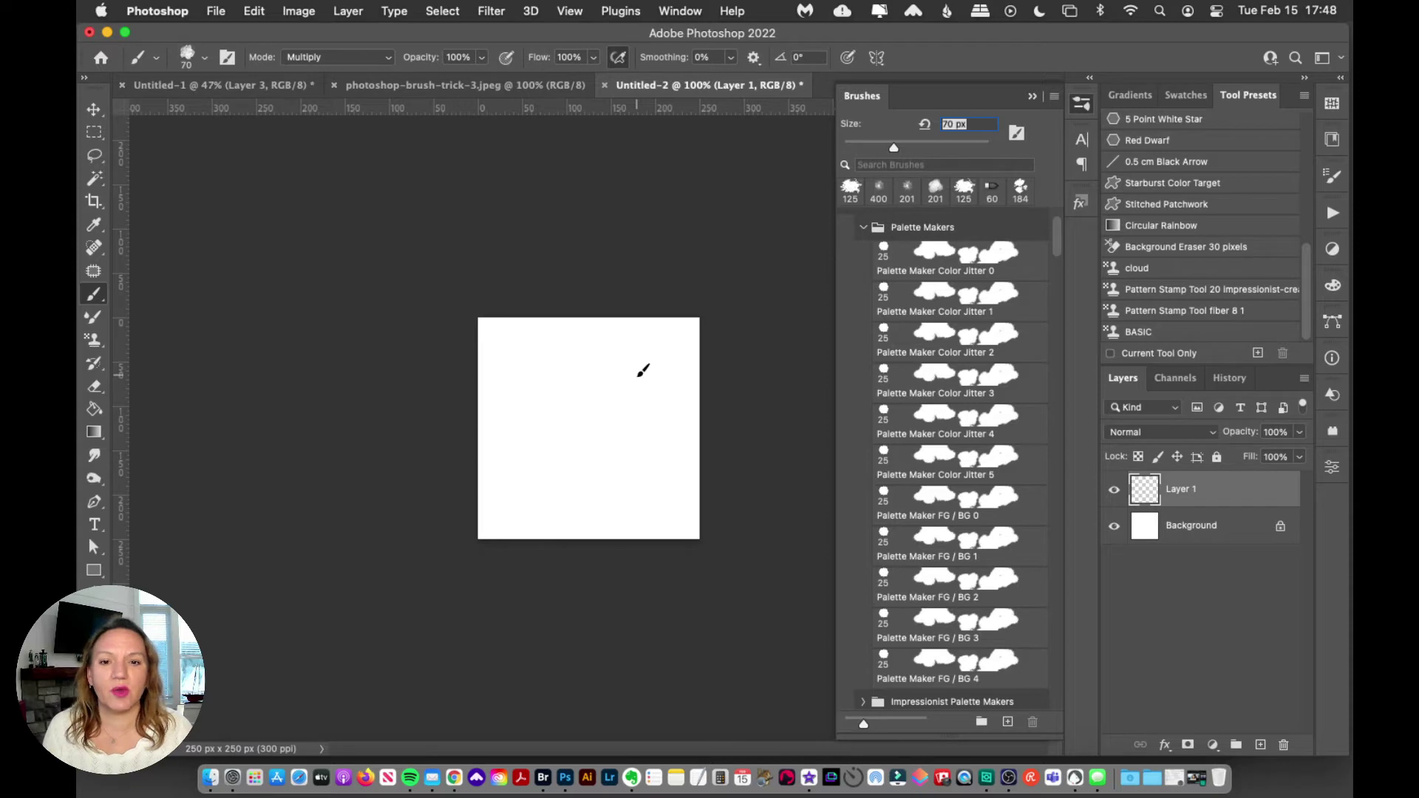
{"action": "left_click", "coordinate": [94, 409]}
{"action": "left_click", "coordinate": [589, 431]}
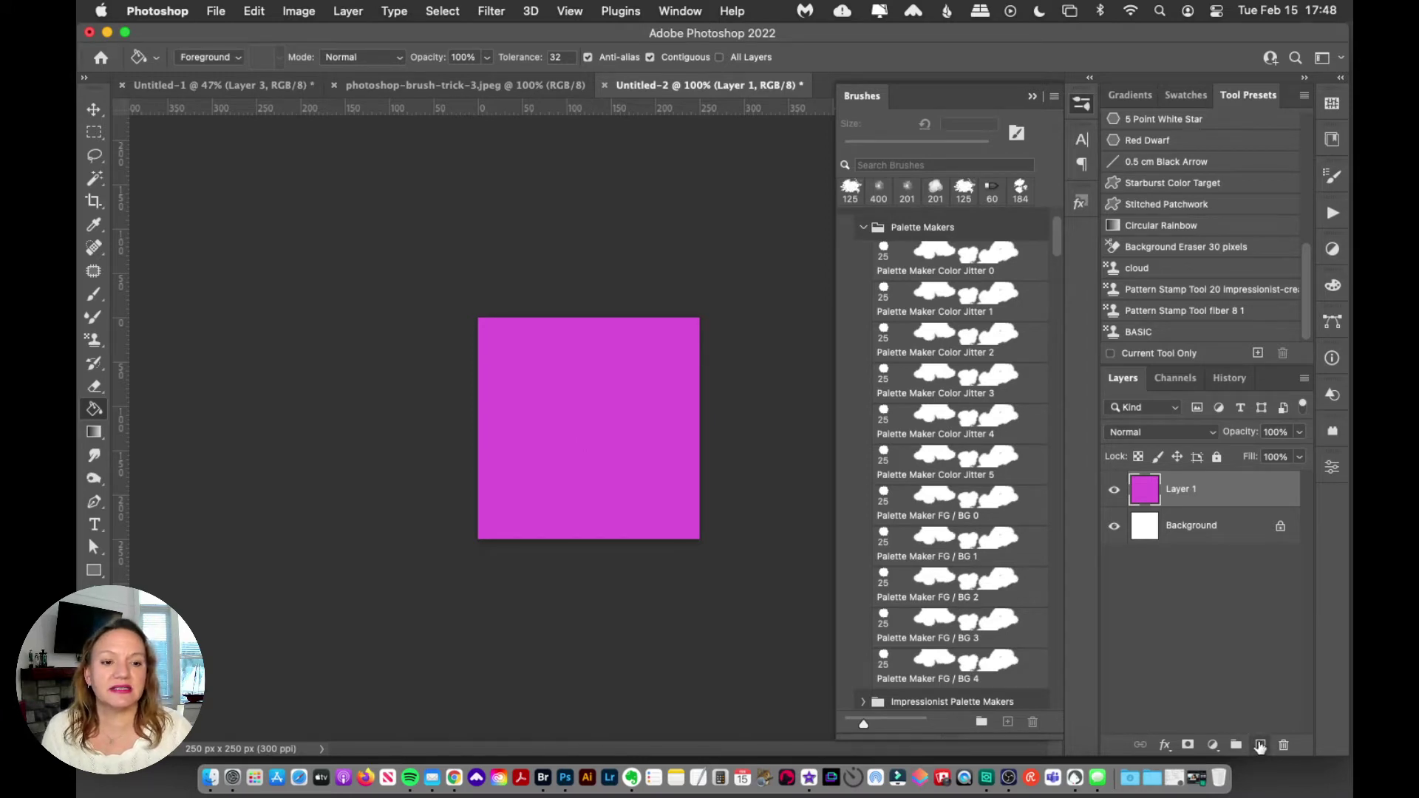
{"action": "left_click", "coordinate": [1260, 744]}
{"action": "left_click", "coordinate": [1260, 744]}
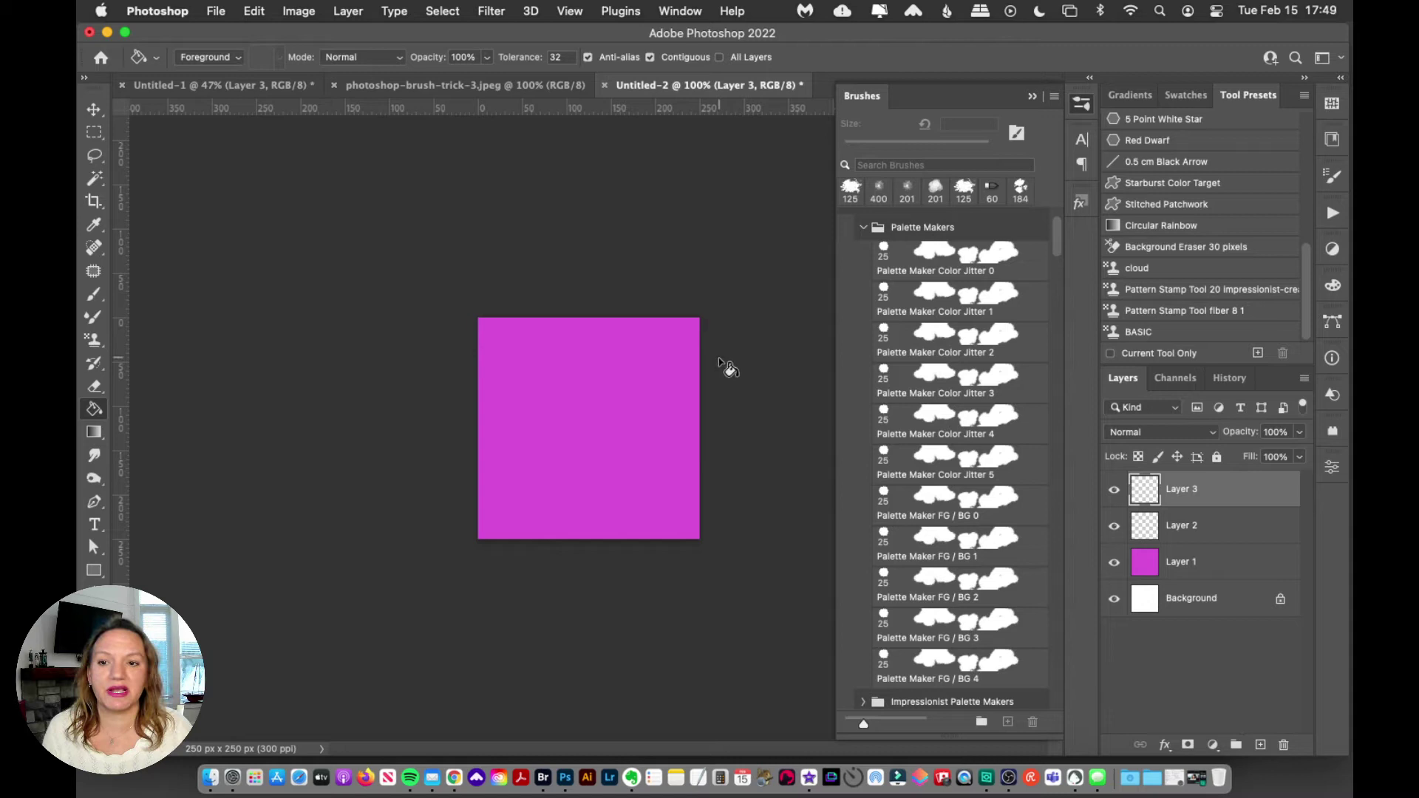
- Select the standard Brush tool with the Palette Maker Color Jitter 0 preset
{"action": "left_click", "coordinate": [96, 296]}
{"action": "right_click", "coordinate": [96, 299]}
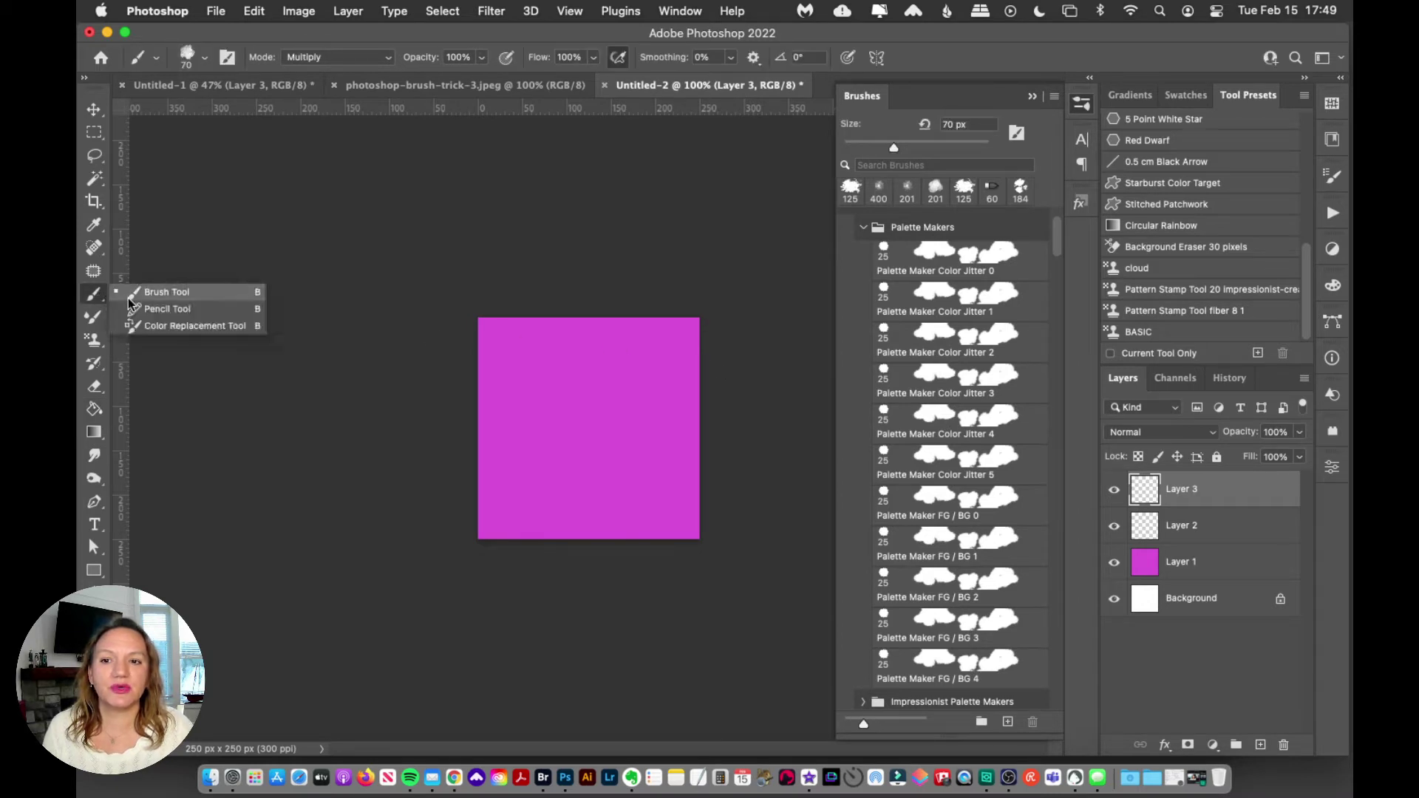
{"action": "left_click", "coordinate": [155, 298]}
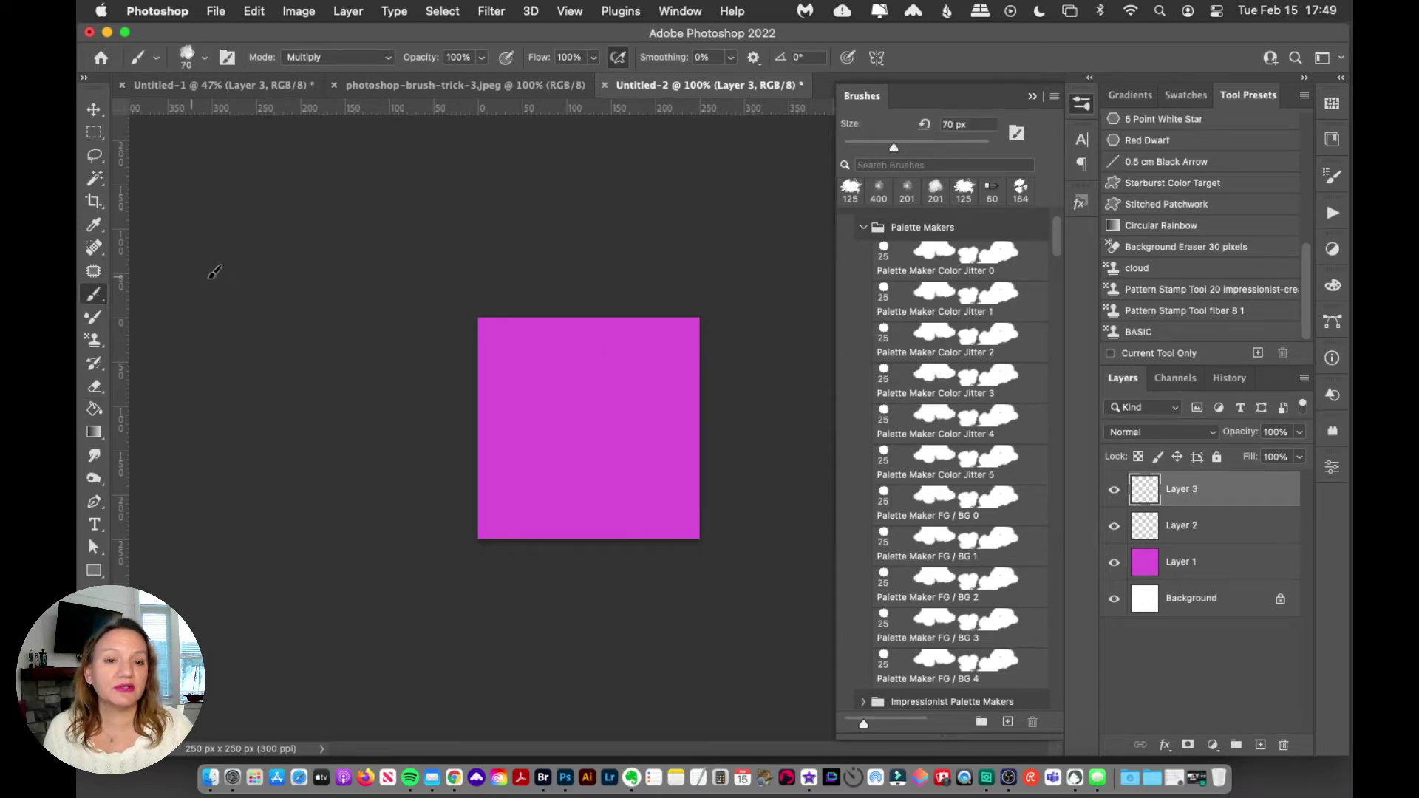
{"action": "left_click", "coordinate": [934, 266]}
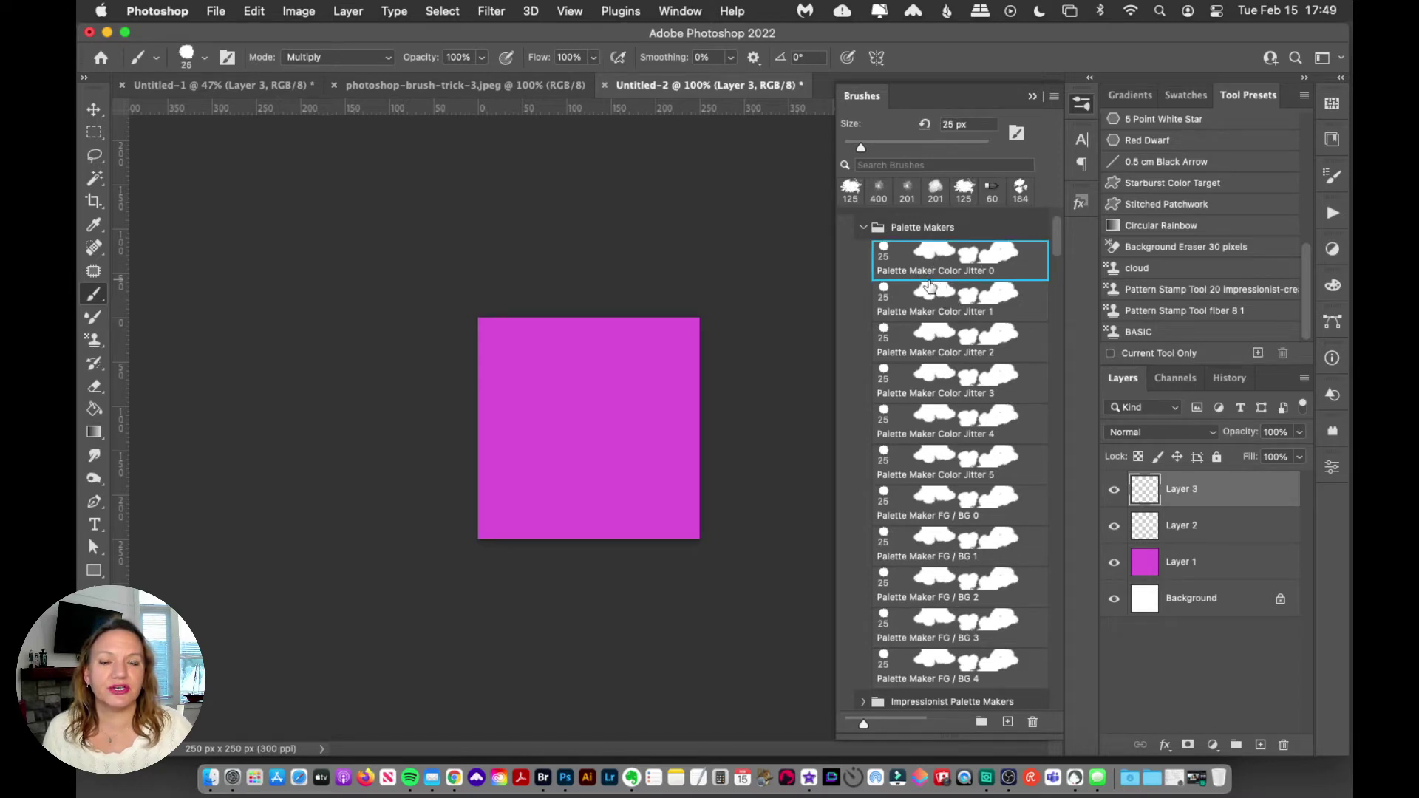
- Set the foreground to a darker magenta and paint cloud-shaped dabs across the square on Layer 3
{"action": "left_click", "coordinate": [90, 662]}
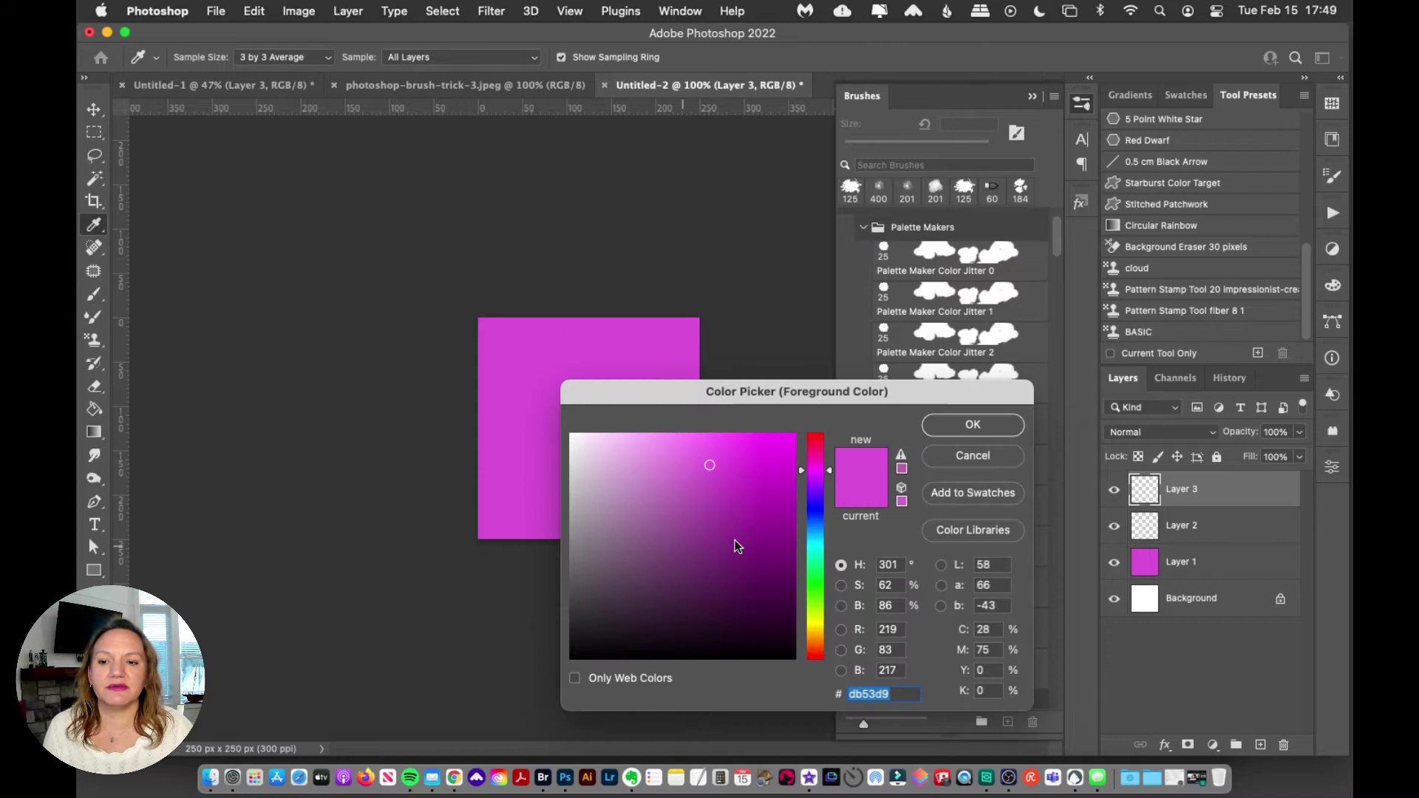
{"action": "left_click", "coordinate": [731, 478]}
{"action": "left_click", "coordinate": [964, 426]}
{"action": "key", "text": "b"}
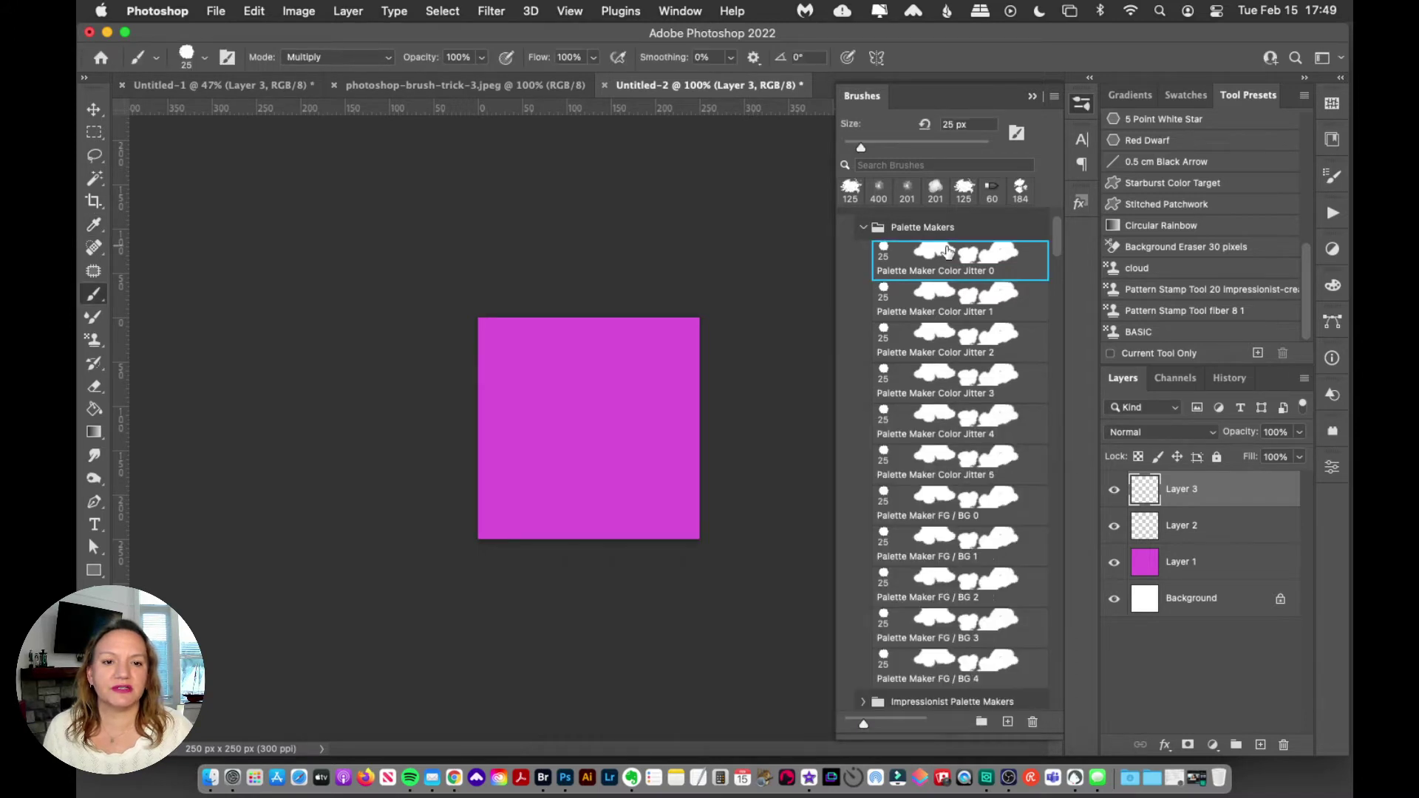
{"action": "mouse_move", "coordinate": [521, 321]}
{"action": "left_mouse_down"}
{"action": "mouse_move", "coordinate": [509, 505]}
{"action": "mouse_move", "coordinate": [648, 440]}
{"action": "mouse_move", "coordinate": [679, 525]}
{"action": "left_mouse_up"}
{"action": "mouse_move", "coordinate": [614, 340]}
{"action": "left_mouse_down"}
{"action": "mouse_move", "coordinate": [598, 307]}
{"action": "mouse_move", "coordinate": [552, 572]}
{"action": "mouse_move", "coordinate": [551, 292]}
{"action": "mouse_move", "coordinate": [539, 325]}
{"action": "left_mouse_up"}
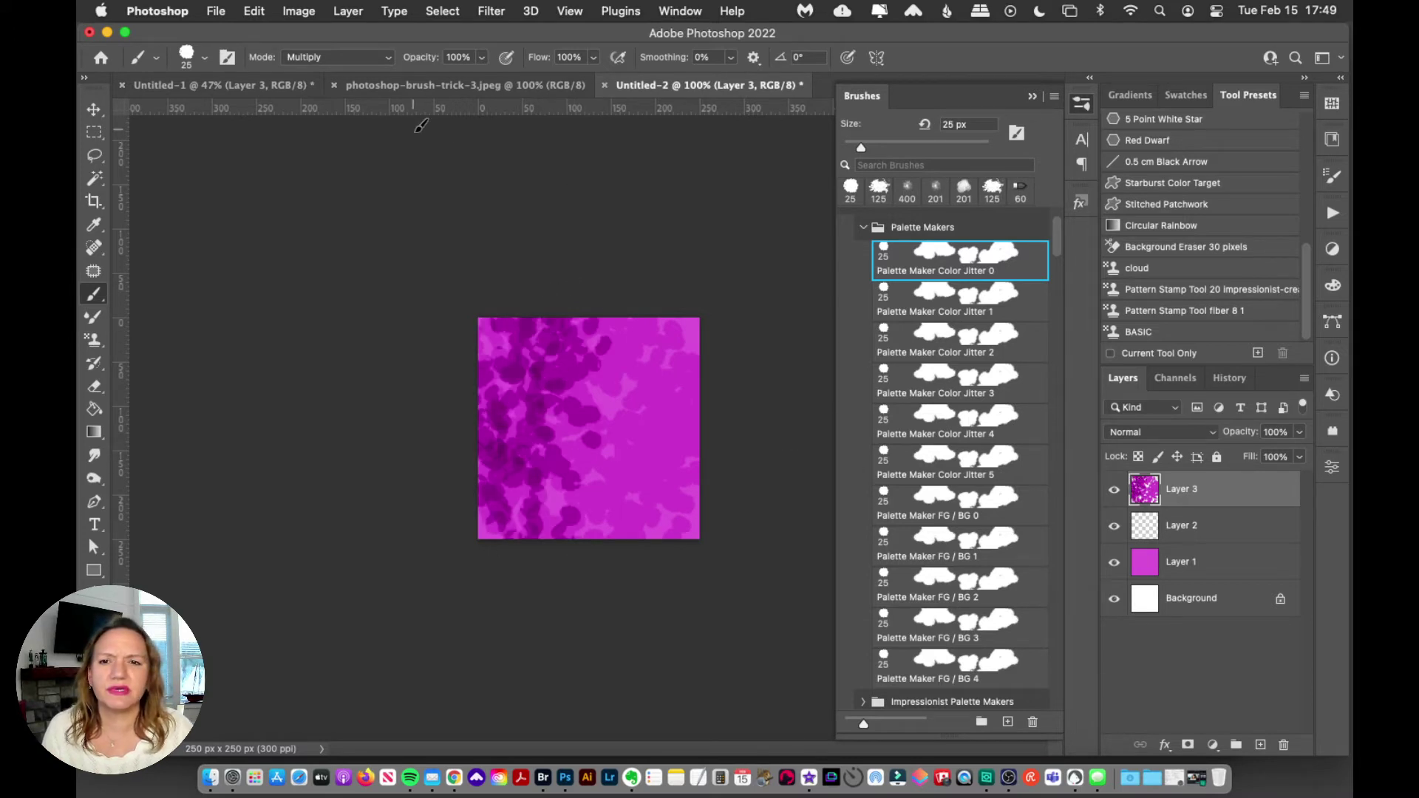
{"action": "left_click", "coordinate": [322, 57]}
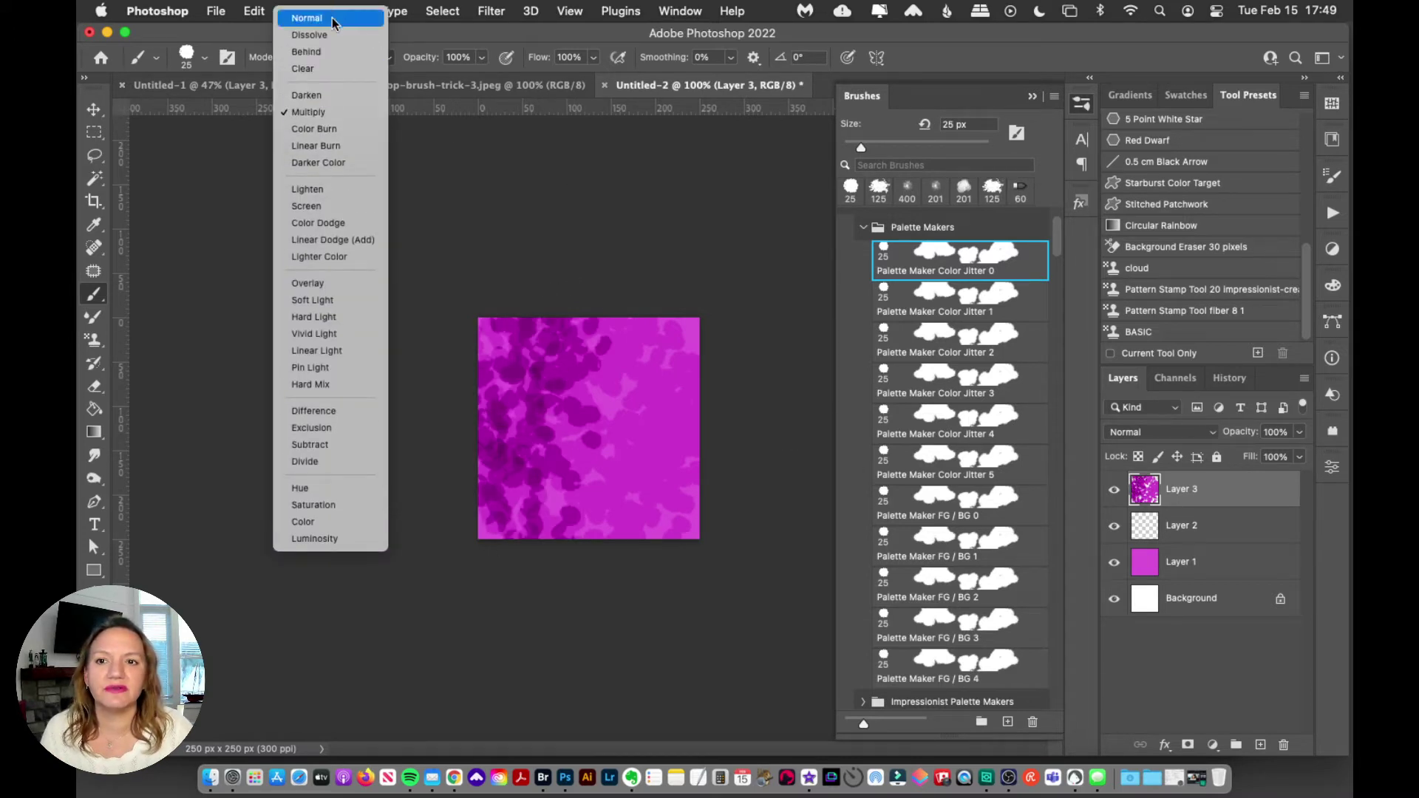
- Switch the brush mode to Normal, clear Layer 3 and repaint dabs across the square
{"action": "left_click", "coordinate": [332, 19]}
{"action": "key", "text": "super+a"}
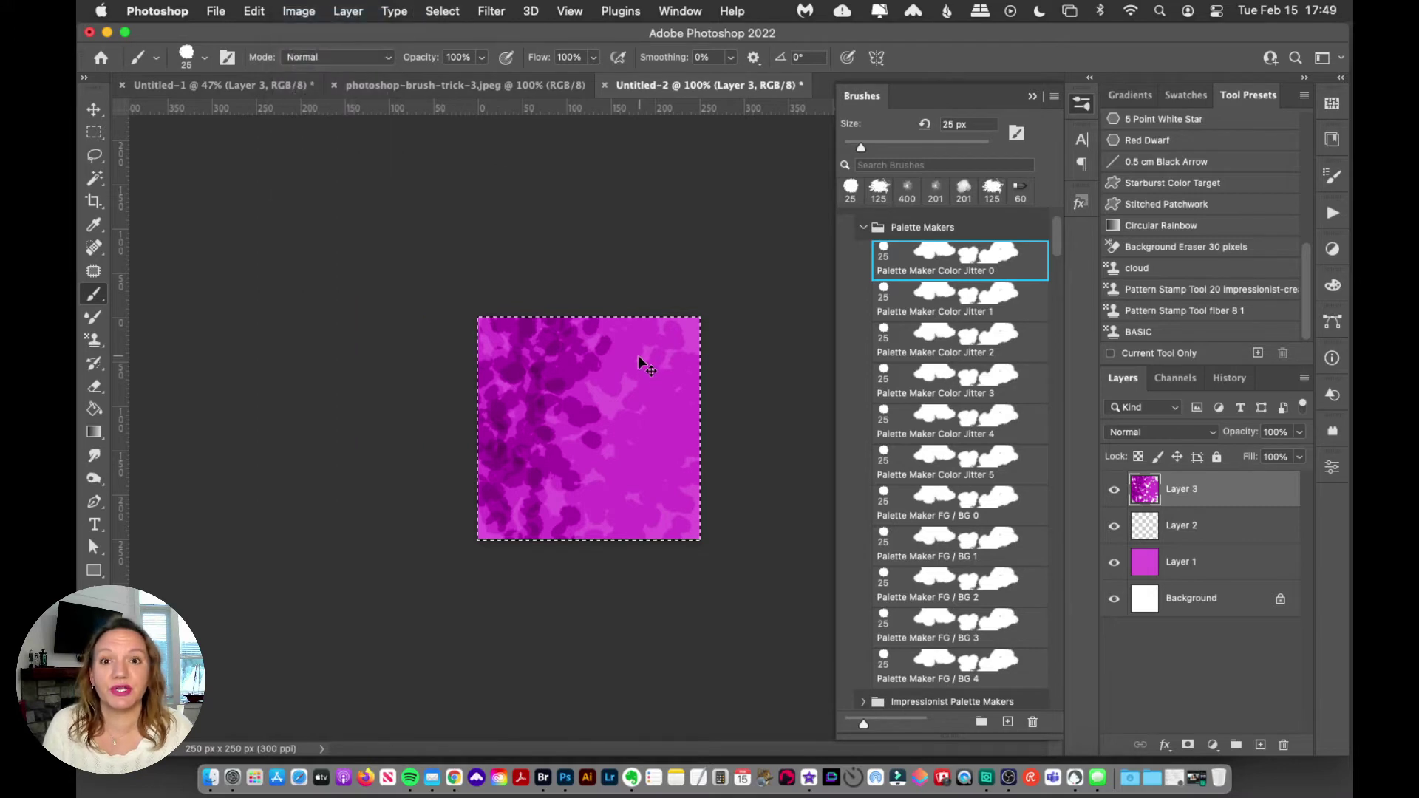
{"action": "key", "text": "BackSpace"}
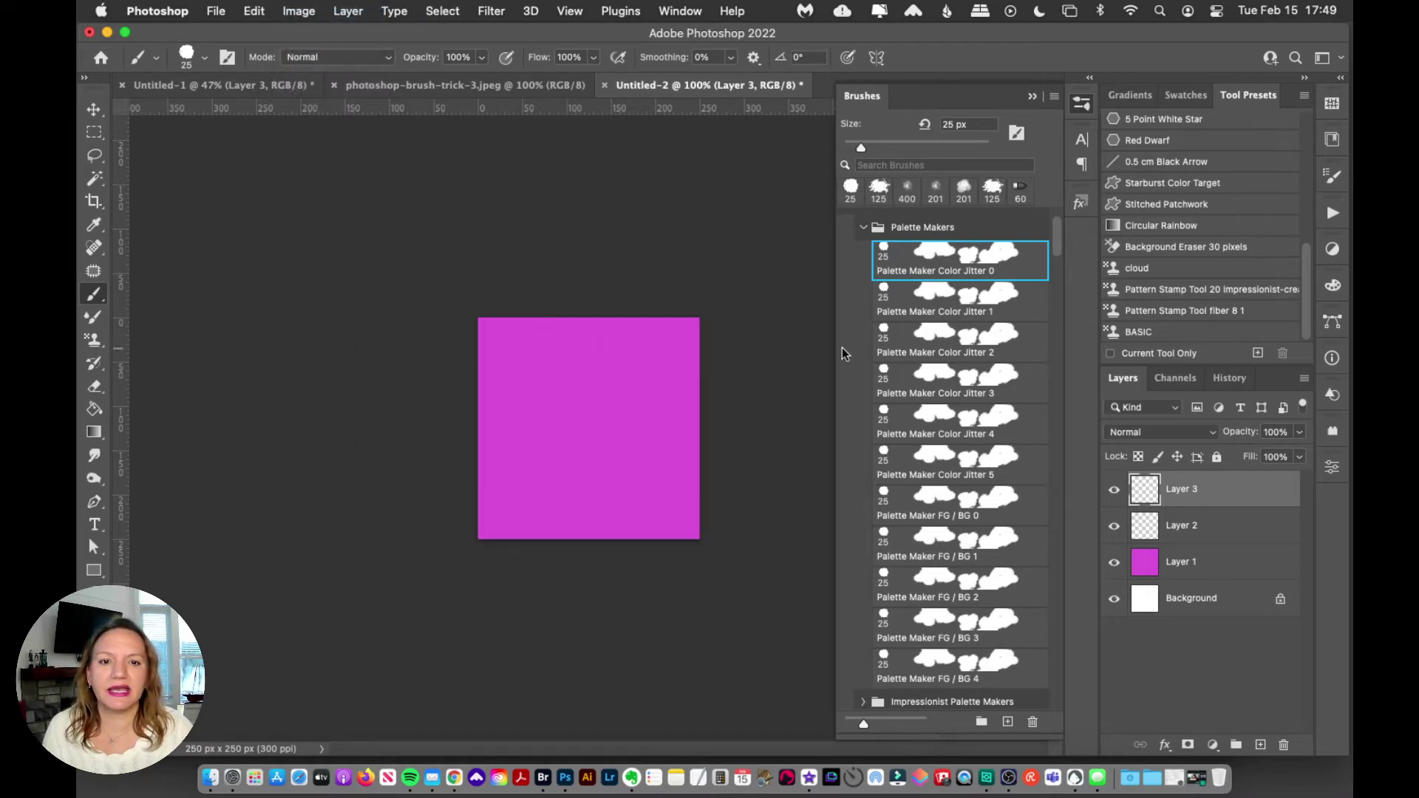
{"action": "mouse_move", "coordinate": [582, 329]}
{"action": "left_mouse_down"}
{"action": "mouse_move", "coordinate": [487, 504]}
{"action": "mouse_move", "coordinate": [608, 387]}
{"action": "mouse_move", "coordinate": [589, 536]}
{"action": "mouse_move", "coordinate": [689, 386]}
{"action": "mouse_move", "coordinate": [621, 574]}
{"action": "left_mouse_up"}
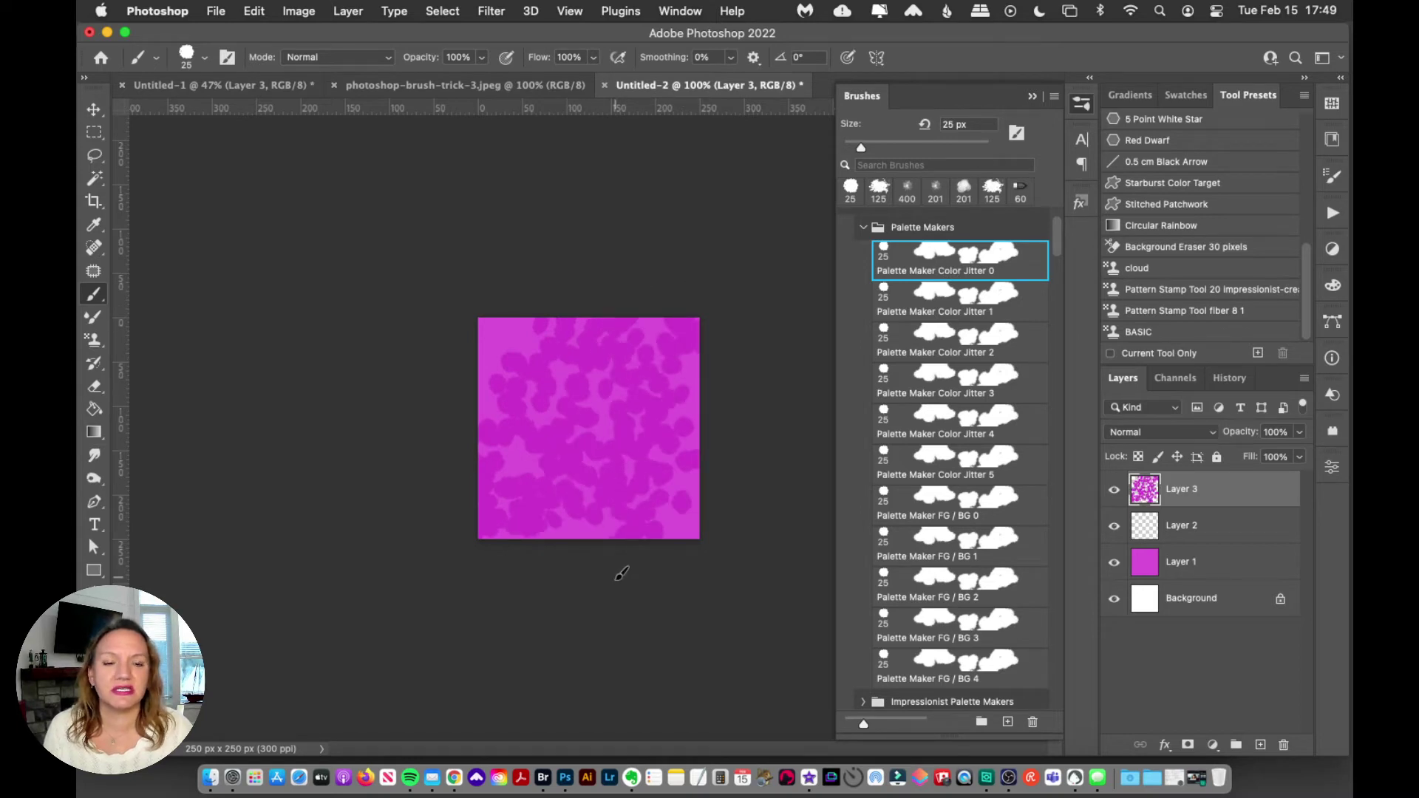
- Clear and repaint Layer 3 with the Color Jitter 1 brush, then the Color Jitter 2 brush
{"action": "left_click", "coordinate": [952, 298]}
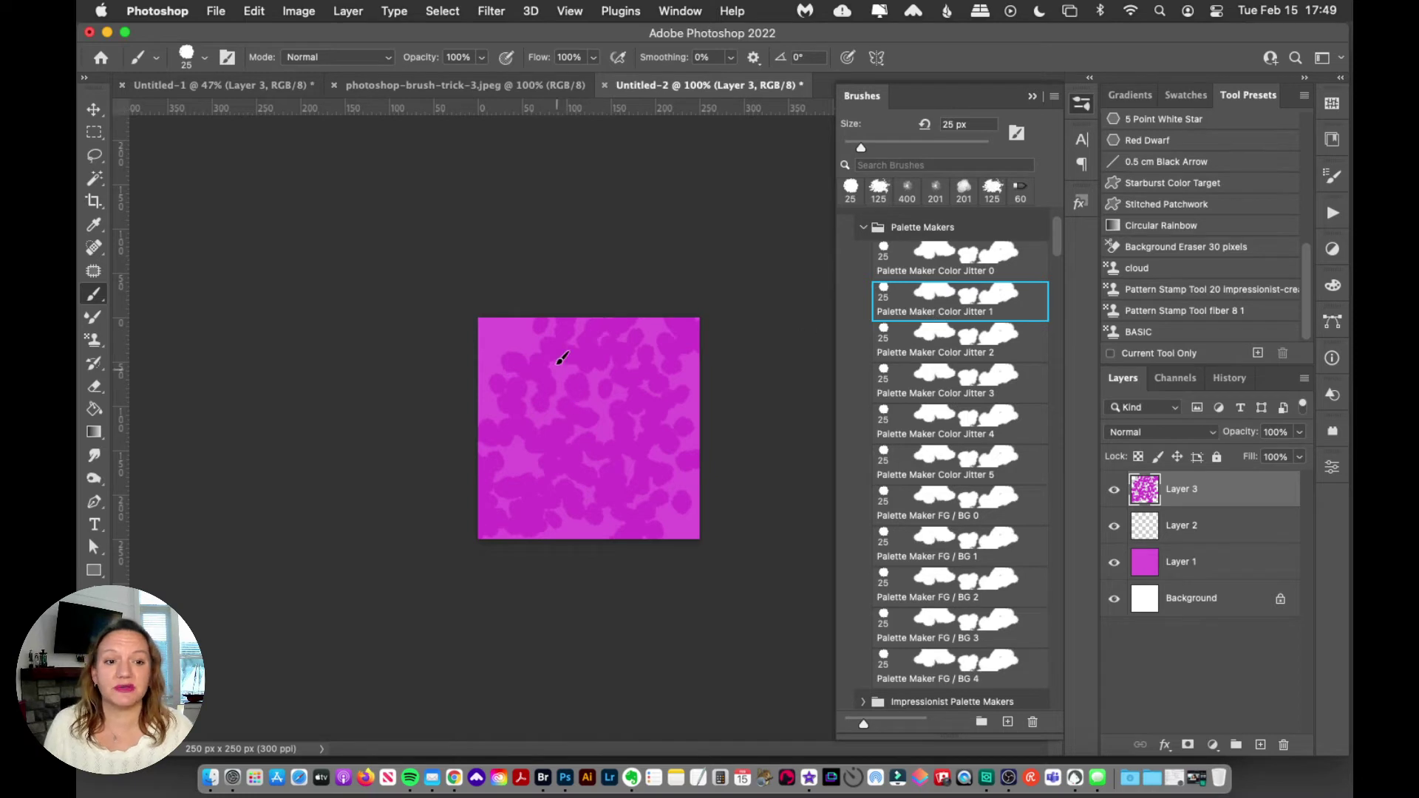
{"action": "key", "text": "super+a"}
{"action": "key", "text": "BackSpace"}
{"action": "key", "text": "super+d"}
{"action": "mouse_move", "coordinate": [554, 325]}
{"action": "left_mouse_down"}
{"action": "mouse_move", "coordinate": [501, 485]}
{"action": "mouse_move", "coordinate": [628, 325]}
{"action": "mouse_move", "coordinate": [600, 444]}
{"action": "mouse_move", "coordinate": [599, 562]}
{"action": "mouse_move", "coordinate": [693, 390]}
{"action": "mouse_move", "coordinate": [675, 643]}
{"action": "left_mouse_up"}
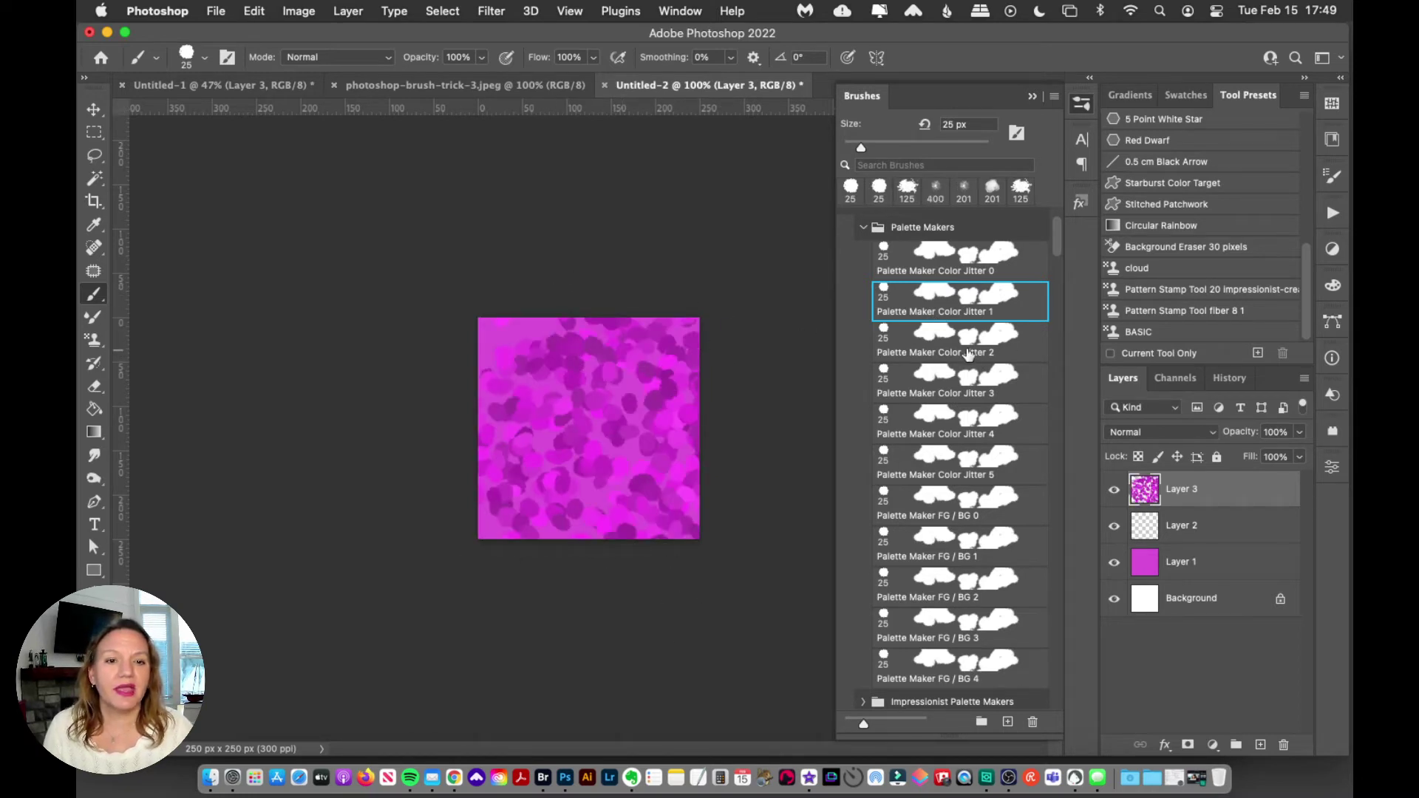
{"action": "left_click", "coordinate": [968, 355]}
{"action": "mouse_move", "coordinate": [503, 385]}
{"action": "left_mouse_down"}
{"action": "mouse_move", "coordinate": [492, 569]}
{"action": "mouse_move", "coordinate": [633, 300]}
{"action": "mouse_move", "coordinate": [564, 554]}
{"action": "mouse_move", "coordinate": [656, 414]}
{"action": "mouse_move", "coordinate": [712, 363]}
{"action": "mouse_move", "coordinate": [640, 532]}
{"action": "left_mouse_up"}
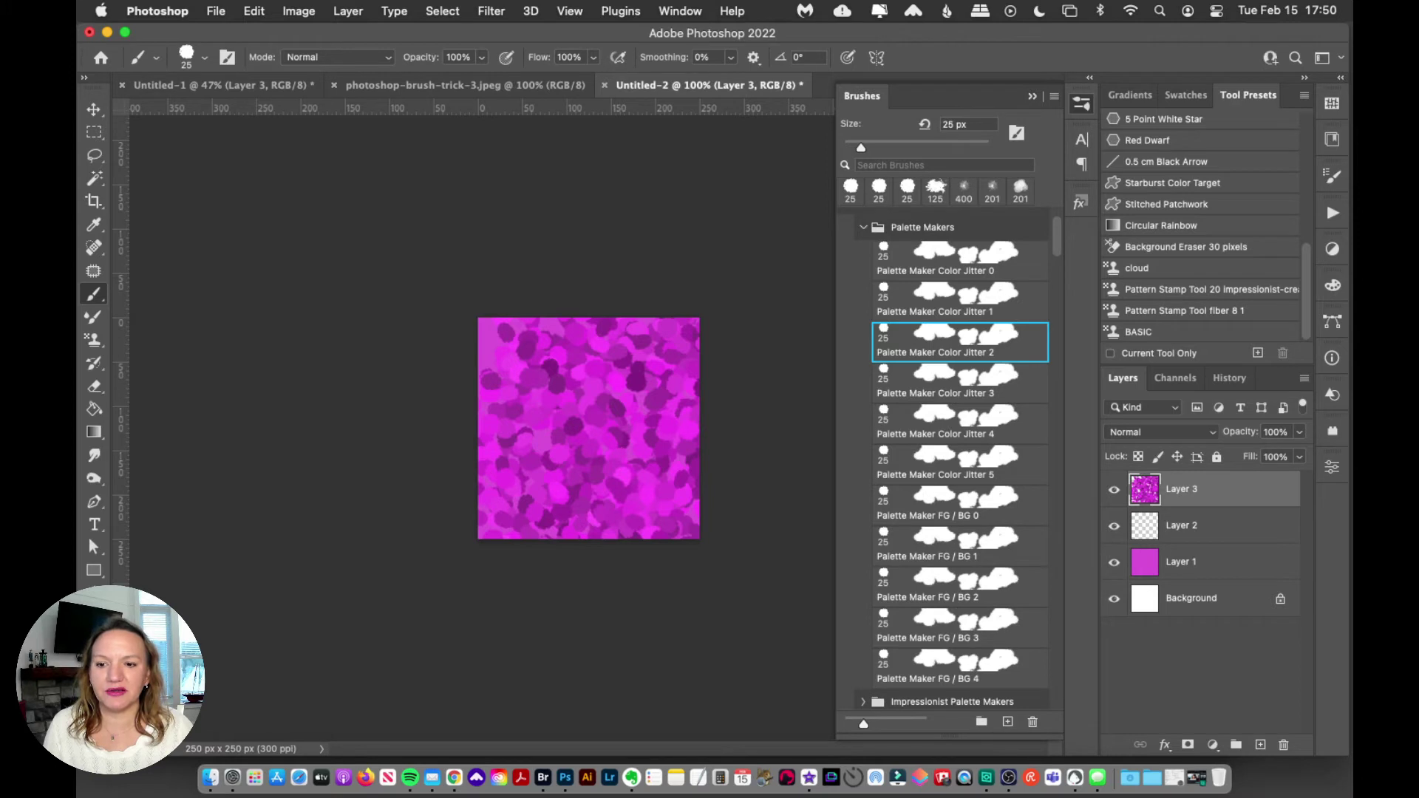
- Pick the Palette Maker FG / BG 0 brush, clear Layer 3 and paint dabs across the square
{"action": "double_click", "coordinate": [961, 512]}
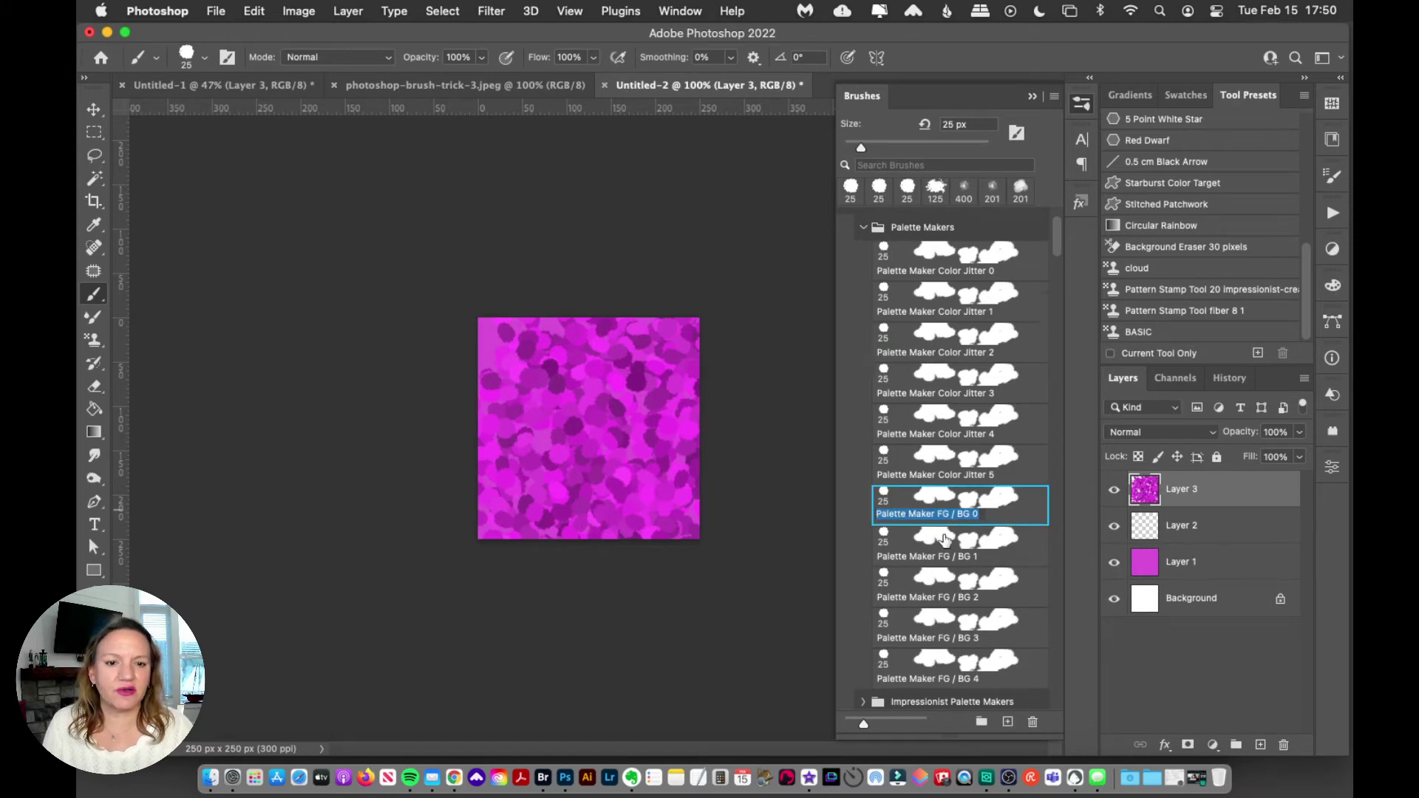
{"action": "key", "text": "Return"}
{"action": "key", "text": "super+a"}
{"action": "key", "text": "Delete"}
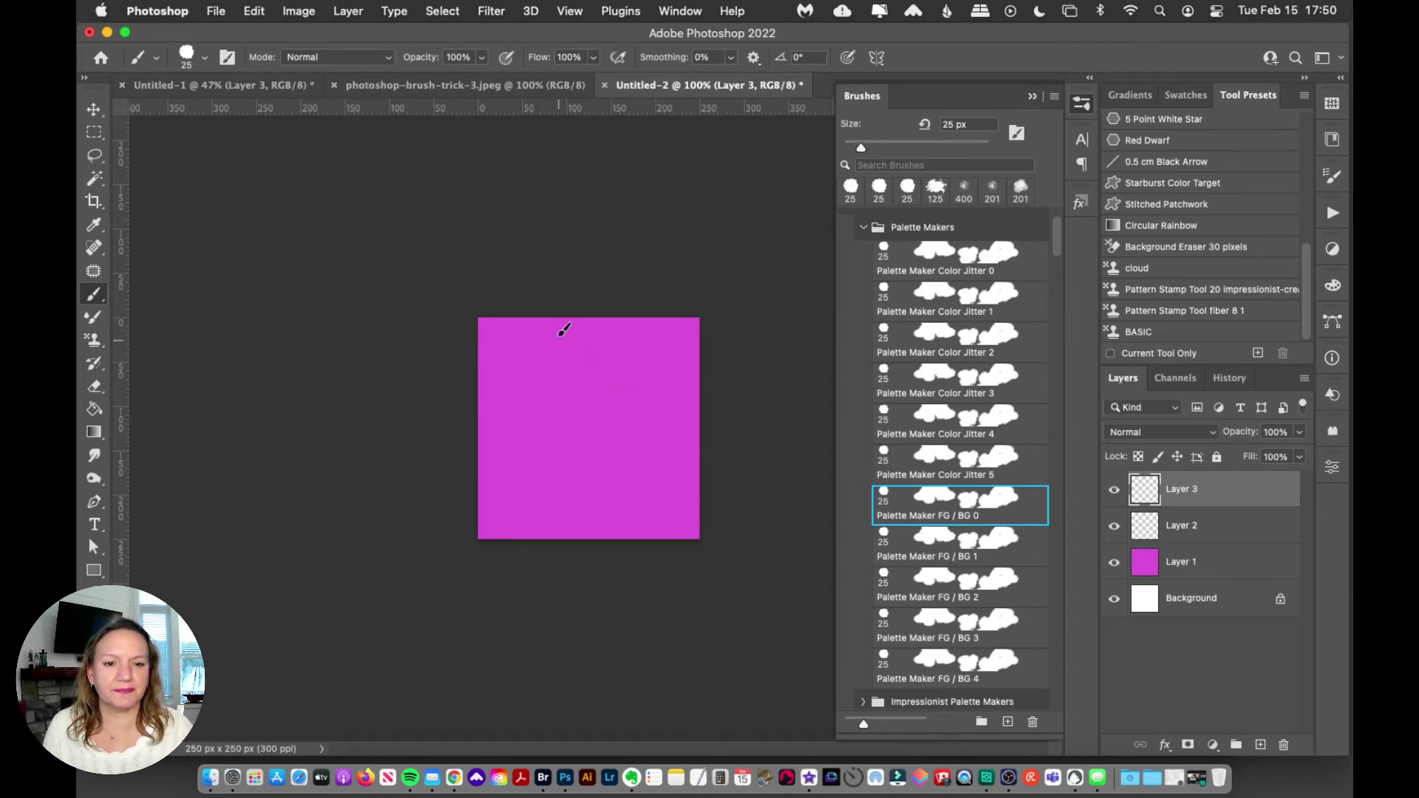
{"action": "mouse_move", "coordinate": [543, 333]}
{"action": "left_mouse_down"}
{"action": "mouse_move", "coordinate": [490, 487]}
{"action": "mouse_move", "coordinate": [646, 323]}
{"action": "mouse_move", "coordinate": [662, 347]}
{"action": "mouse_move", "coordinate": [660, 443]}
{"action": "mouse_move", "coordinate": [716, 405]}
{"action": "mouse_move", "coordinate": [548, 373]}
{"action": "mouse_move", "coordinate": [502, 332]}
{"action": "mouse_move", "coordinate": [574, 458]}
{"action": "mouse_move", "coordinate": [692, 519]}
{"action": "left_mouse_up"}
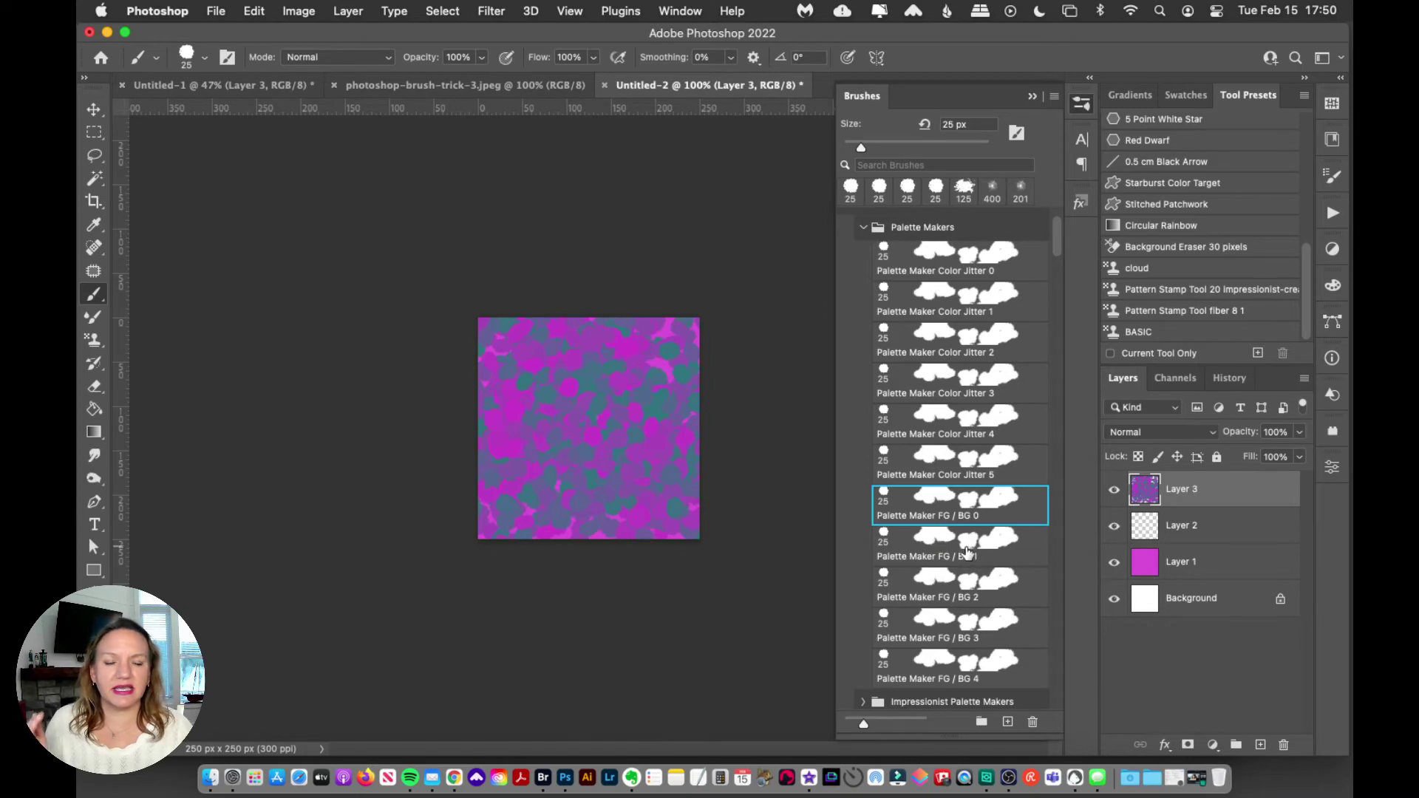
- Add more dabs with the Palette Maker FG / BG 1 and FG / BG 2 brushes
{"action": "left_click", "coordinate": [966, 553]}
{"action": "mouse_move", "coordinate": [491, 502]}
{"action": "left_mouse_down"}
{"action": "mouse_move", "coordinate": [586, 289]}
{"action": "mouse_move", "coordinate": [484, 507]}
{"action": "mouse_move", "coordinate": [510, 510]}
{"action": "left_mouse_up"}
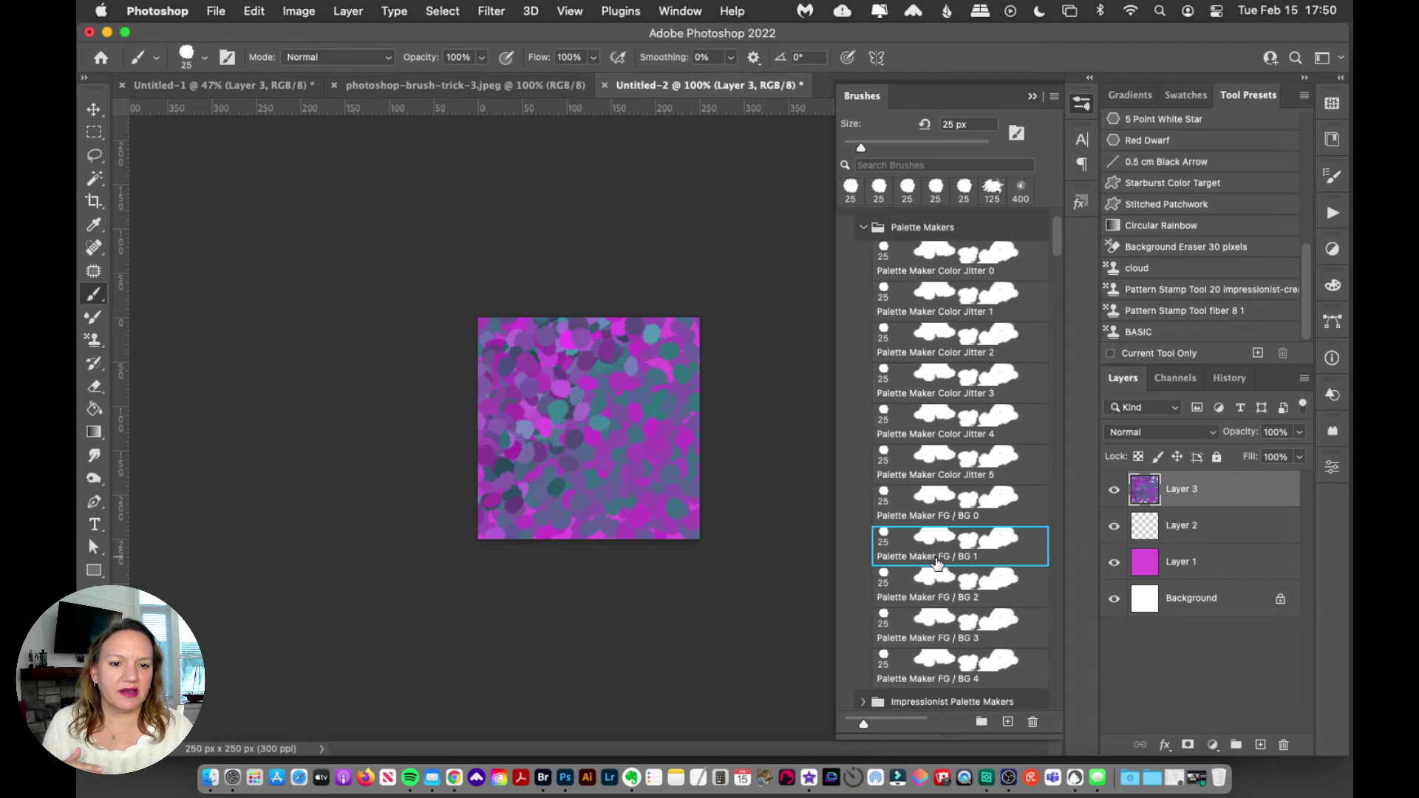
{"action": "mouse_move", "coordinate": [643, 328]}
{"action": "left_mouse_down"}
{"action": "mouse_move", "coordinate": [680, 502]}
{"action": "mouse_move", "coordinate": [586, 309]}
{"action": "mouse_move", "coordinate": [532, 399]}
{"action": "mouse_move", "coordinate": [562, 510]}
{"action": "mouse_move", "coordinate": [688, 510]}
{"action": "mouse_move", "coordinate": [634, 469]}
{"action": "left_mouse_up"}
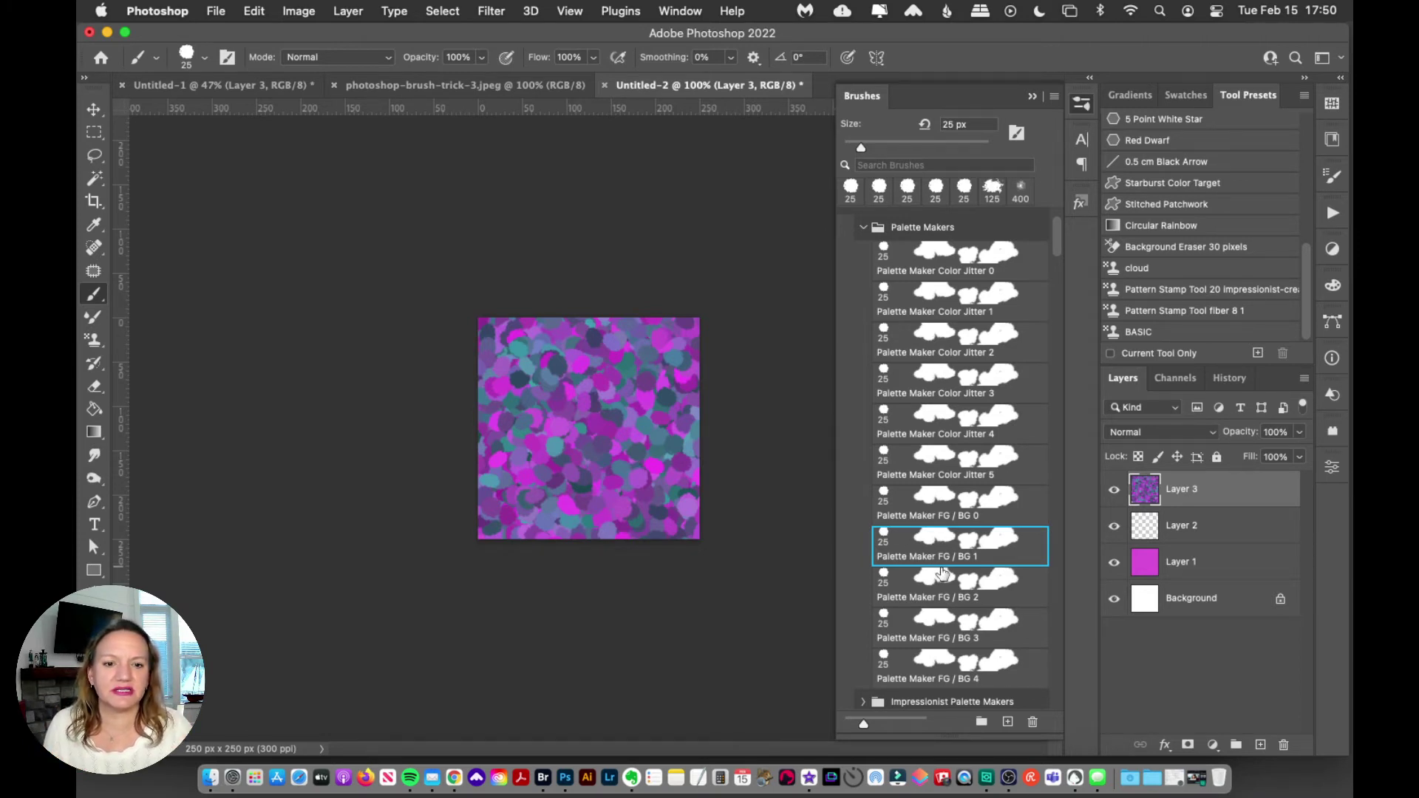
{"action": "left_click", "coordinate": [942, 583]}
{"action": "mouse_move", "coordinate": [599, 310]}
{"action": "left_mouse_down"}
{"action": "mouse_move", "coordinate": [490, 468]}
{"action": "mouse_move", "coordinate": [516, 511]}
{"action": "mouse_move", "coordinate": [617, 539]}
{"action": "mouse_move", "coordinate": [627, 334]}
{"action": "mouse_move", "coordinate": [521, 374]}
{"action": "mouse_move", "coordinate": [559, 502]}
{"action": "mouse_move", "coordinate": [579, 418]}
{"action": "left_mouse_up"}
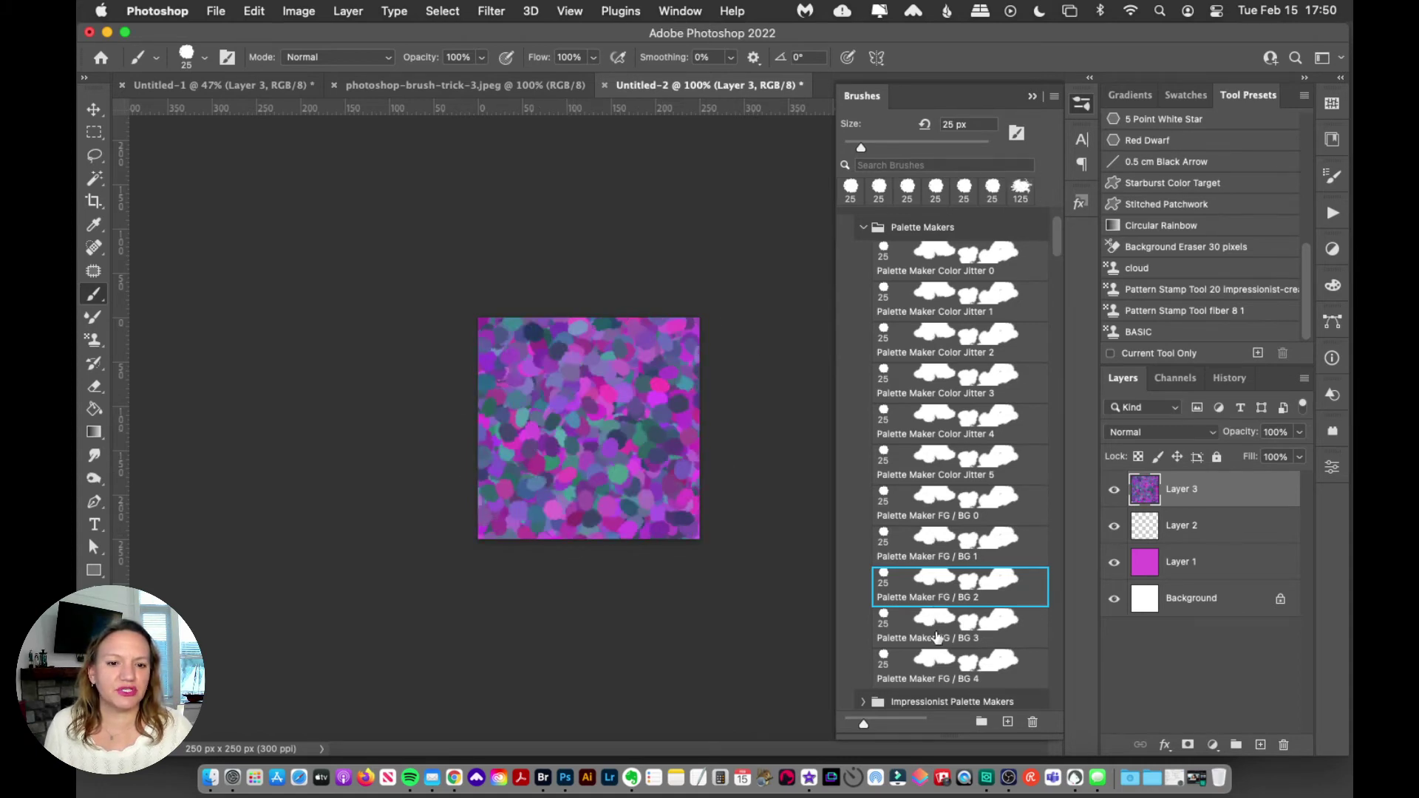
- Undo and repaint magenta, purple and teal dabs with the FG / BG 1 brush, then close the brush panel
{"action": "left_click", "coordinate": [968, 550]}
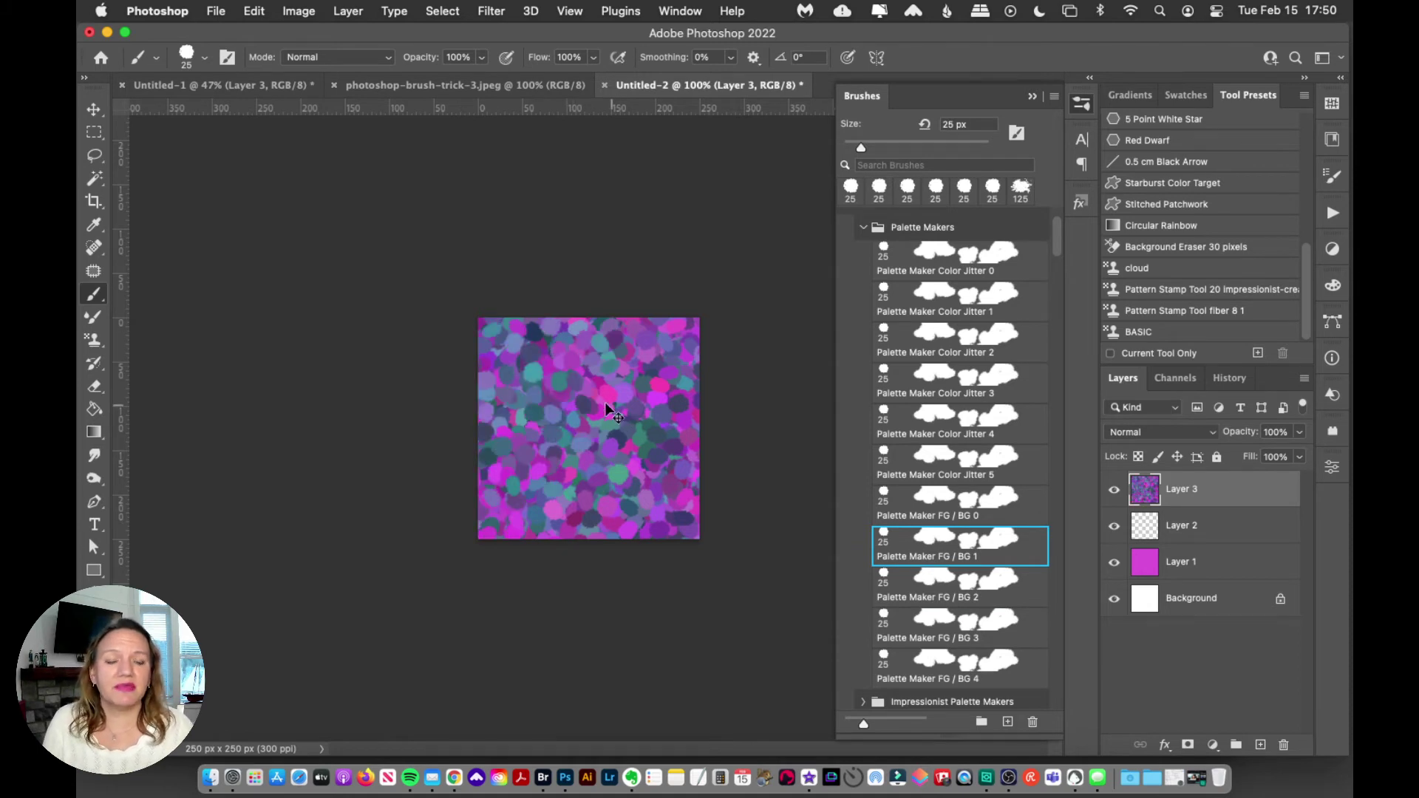
{"action": "key", "text": "ctrl+z"}
{"action": "mouse_move", "coordinate": [538, 294]}
{"action": "left_mouse_down"}
{"action": "mouse_move", "coordinate": [505, 452]}
{"action": "mouse_move", "coordinate": [551, 452]}
{"action": "mouse_move", "coordinate": [612, 382]}
{"action": "mouse_move", "coordinate": [659, 408]}
{"action": "mouse_move", "coordinate": [587, 495]}
{"action": "mouse_move", "coordinate": [496, 414]}
{"action": "mouse_move", "coordinate": [578, 300]}
{"action": "mouse_move", "coordinate": [526, 534]}
{"action": "mouse_move", "coordinate": [607, 522]}
{"action": "mouse_move", "coordinate": [627, 389]}
{"action": "mouse_move", "coordinate": [499, 417]}
{"action": "mouse_move", "coordinate": [456, 486]}
{"action": "mouse_move", "coordinate": [685, 436]}
{"action": "mouse_move", "coordinate": [580, 348]}
{"action": "mouse_move", "coordinate": [591, 464]}
{"action": "mouse_move", "coordinate": [667, 456]}
{"action": "mouse_move", "coordinate": [659, 601]}
{"action": "mouse_move", "coordinate": [515, 434]}
{"action": "mouse_move", "coordinate": [698, 346]}
{"action": "mouse_move", "coordinate": [519, 293]}
{"action": "mouse_move", "coordinate": [688, 588]}
{"action": "mouse_move", "coordinate": [697, 521]}
{"action": "left_mouse_up"}
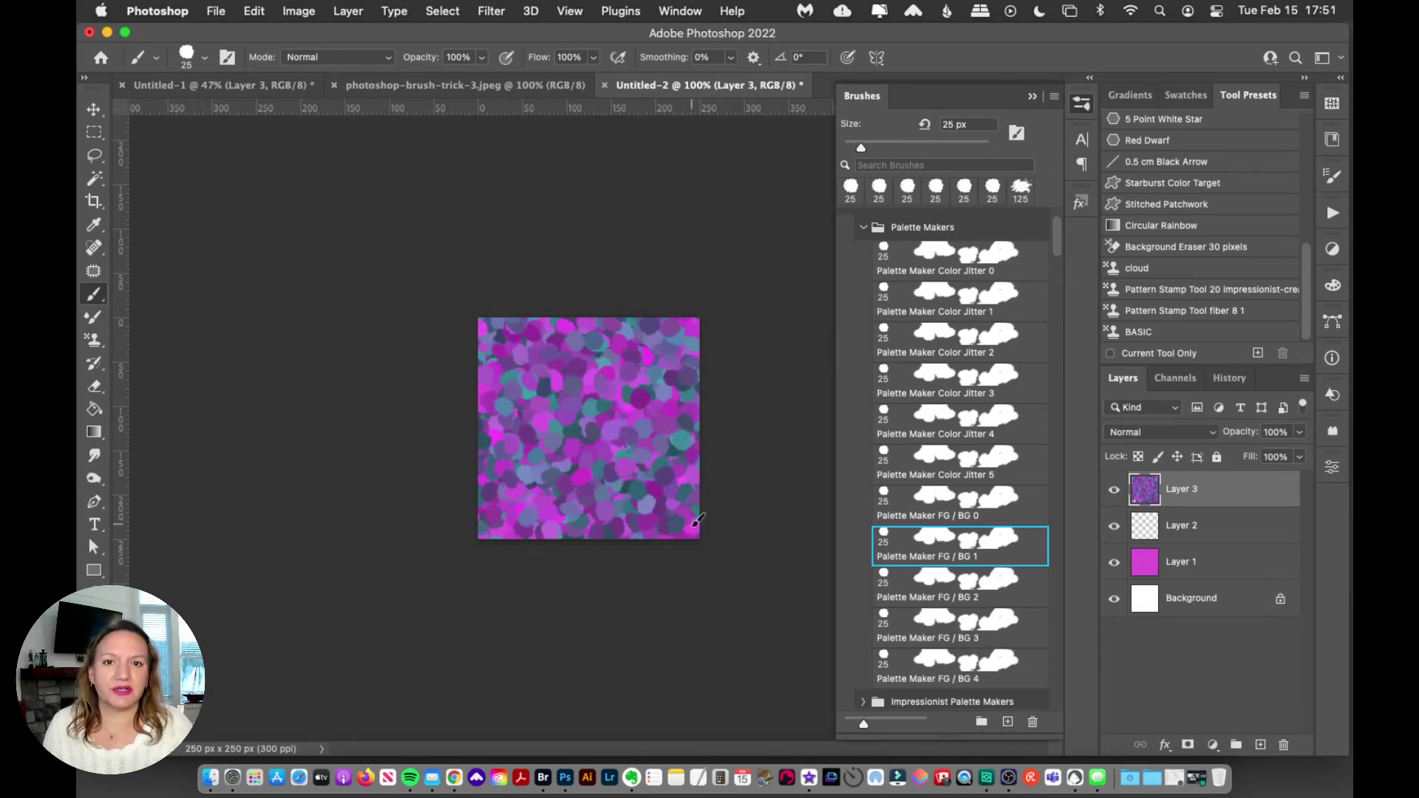
{"action": "mouse_move", "coordinate": [509, 323]}
{"action": "left_mouse_down"}
{"action": "mouse_move", "coordinate": [546, 510]}
{"action": "mouse_move", "coordinate": [680, 370]}
{"action": "left_mouse_up"}
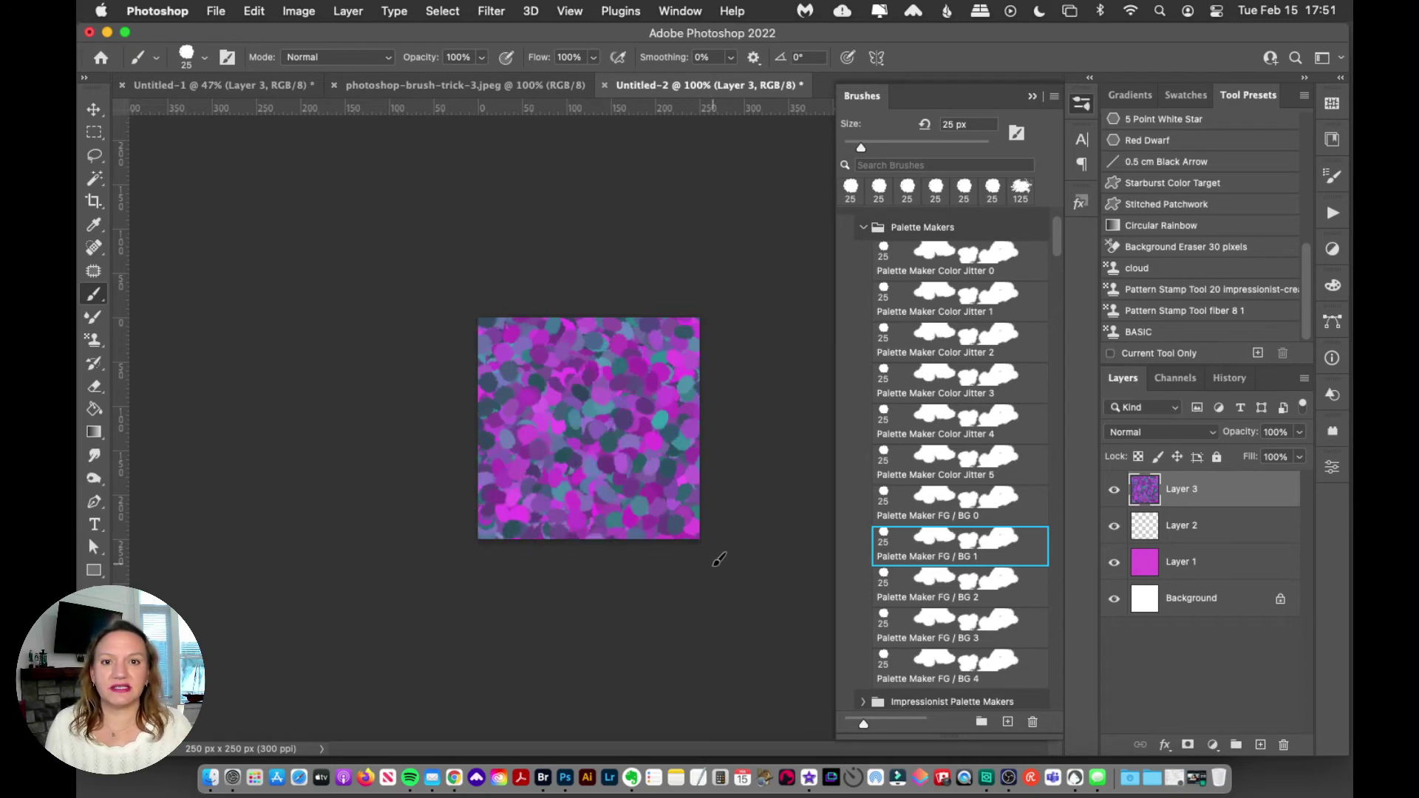
{"action": "left_click", "coordinate": [1081, 105]}
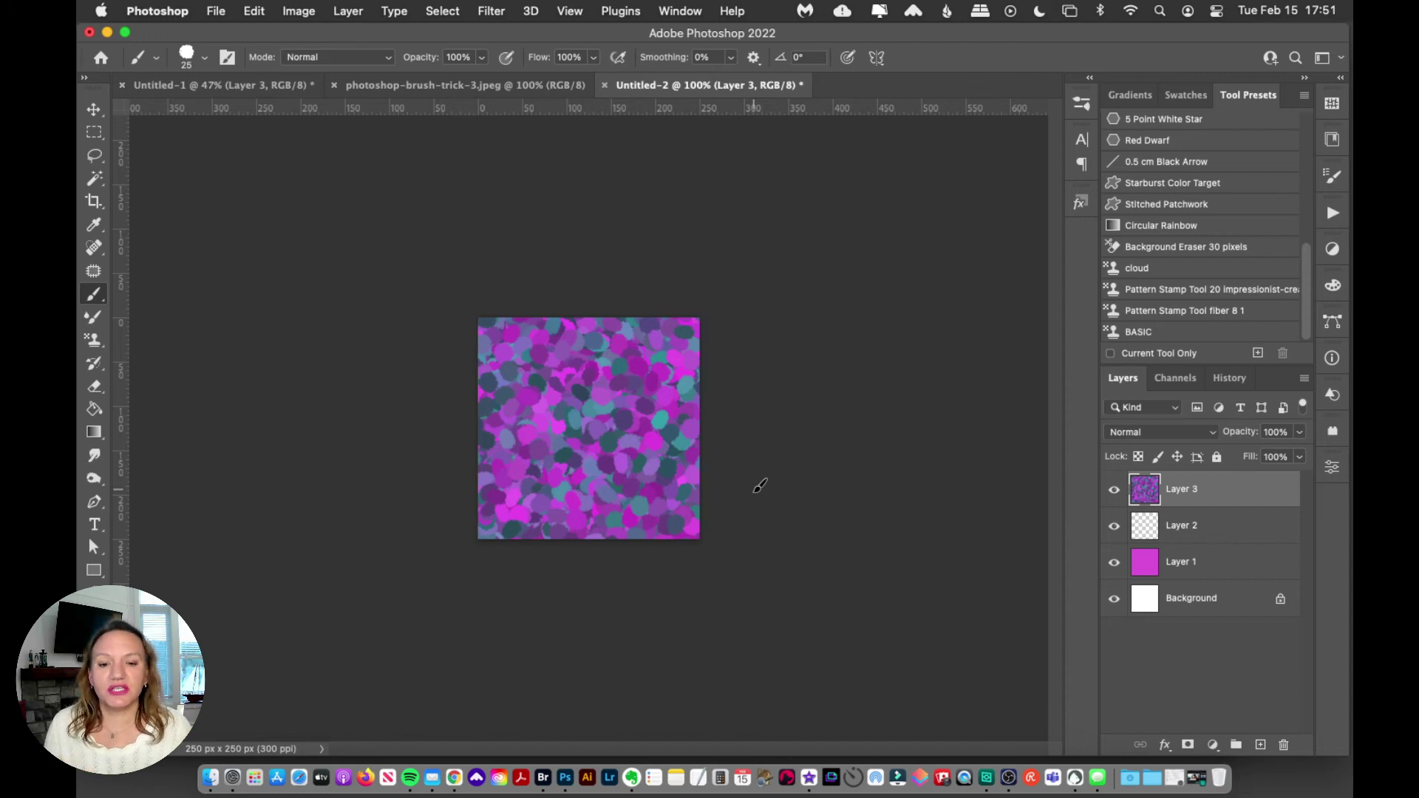
- Define the dabbed square as a pattern, keeping the default name Pattern 1367
{"action": "left_click", "coordinate": [260, 10]}
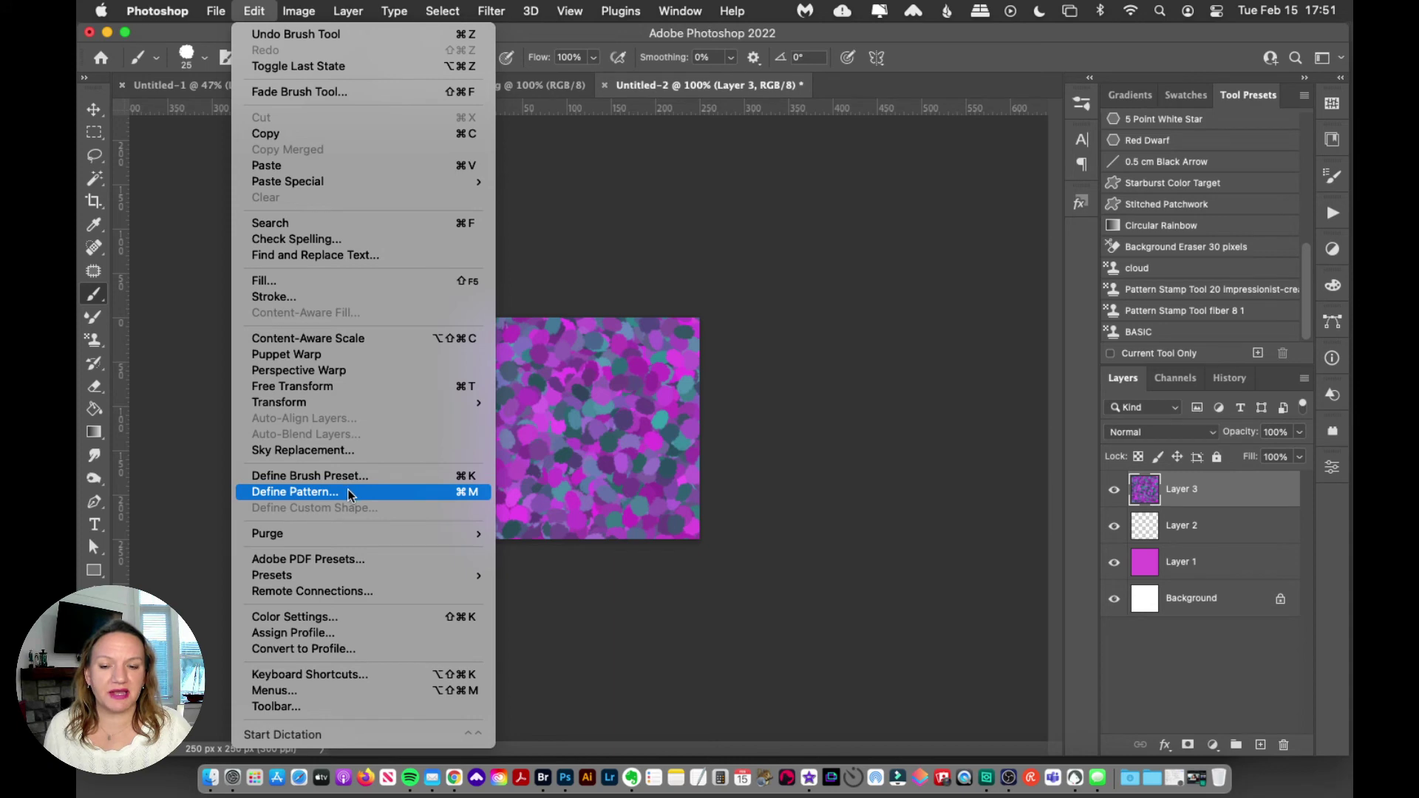
{"action": "left_click", "coordinate": [354, 499]}
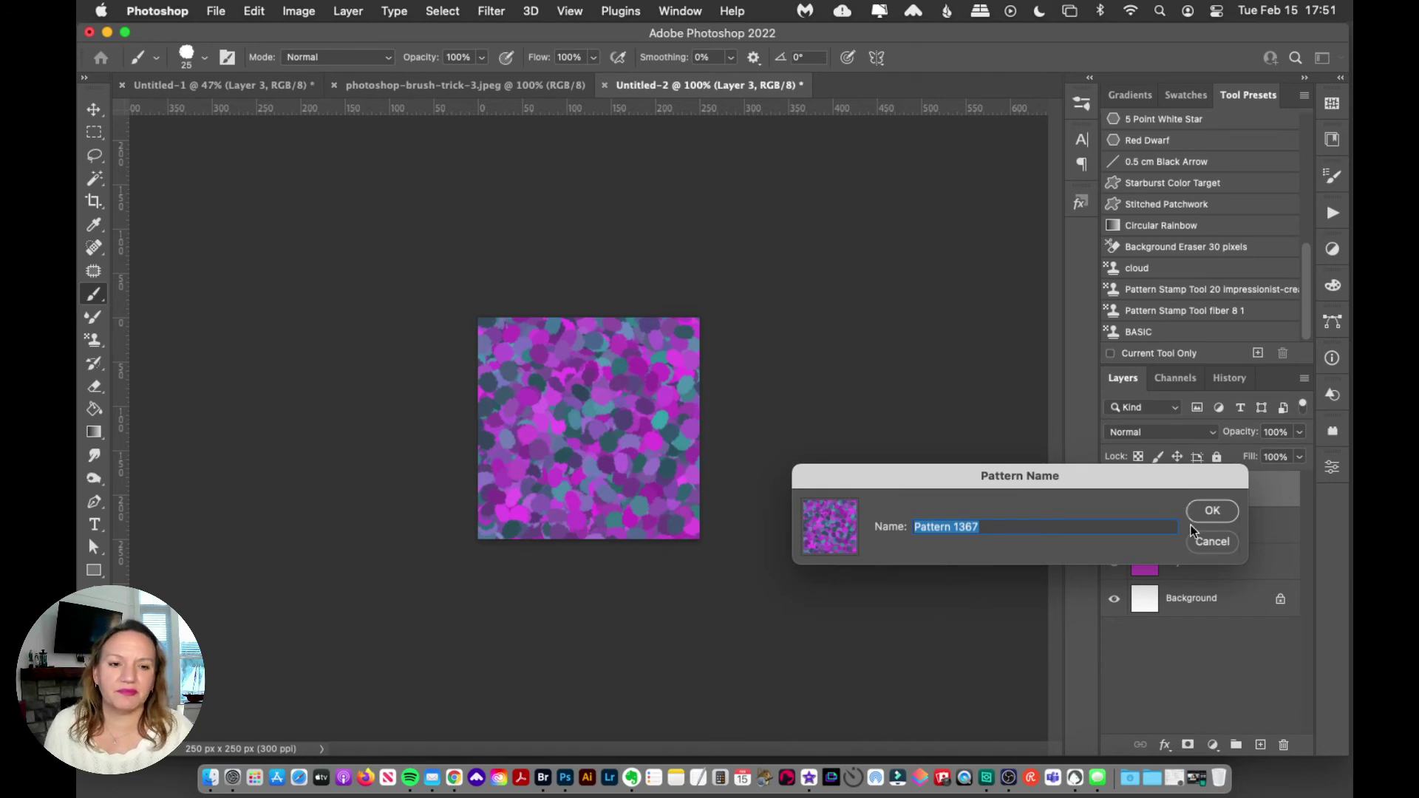
{"action": "left_click", "coordinate": [1210, 513]}
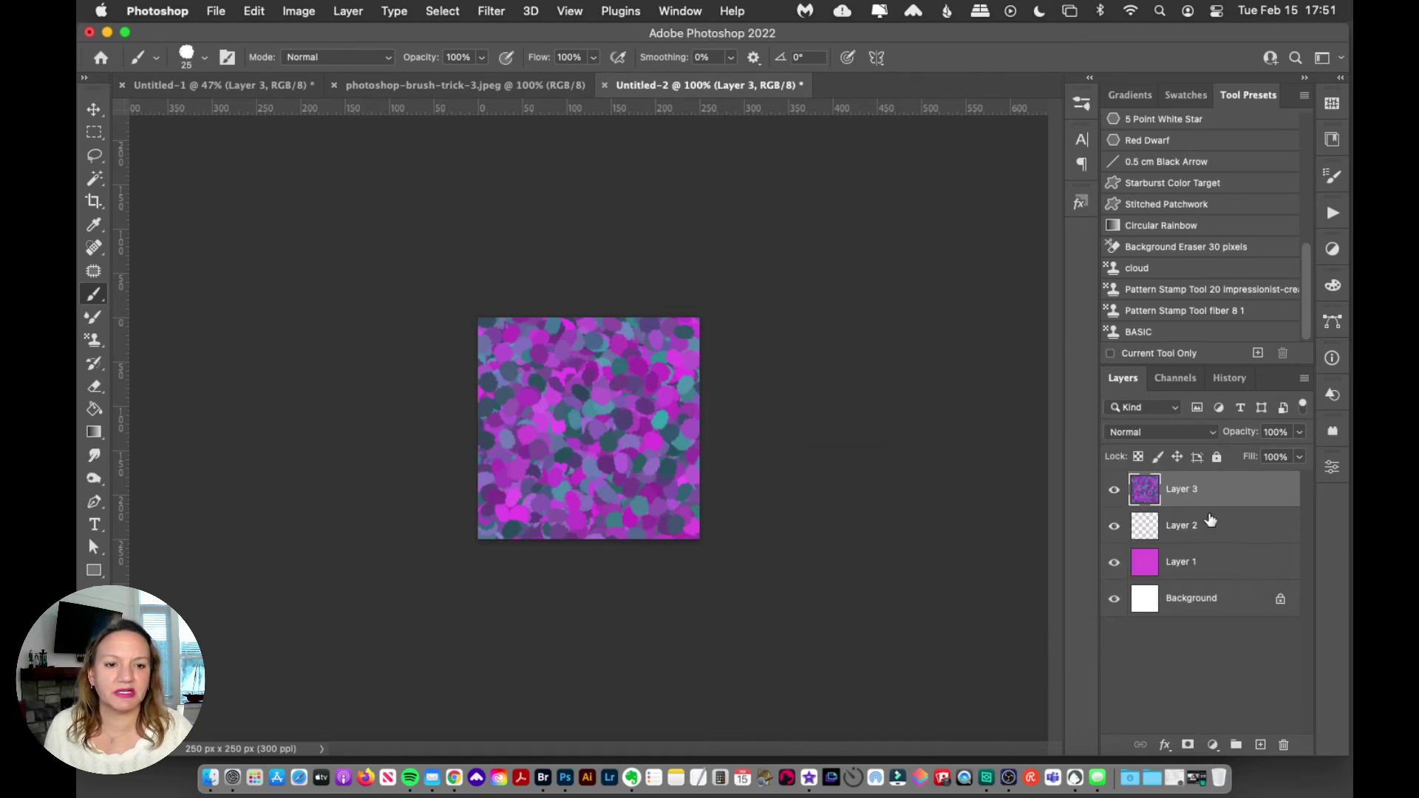
- Switch to the Untitled-1 document and select the Pattern Stamp tool with the brush panel shown
{"action": "left_click", "coordinate": [97, 345]}
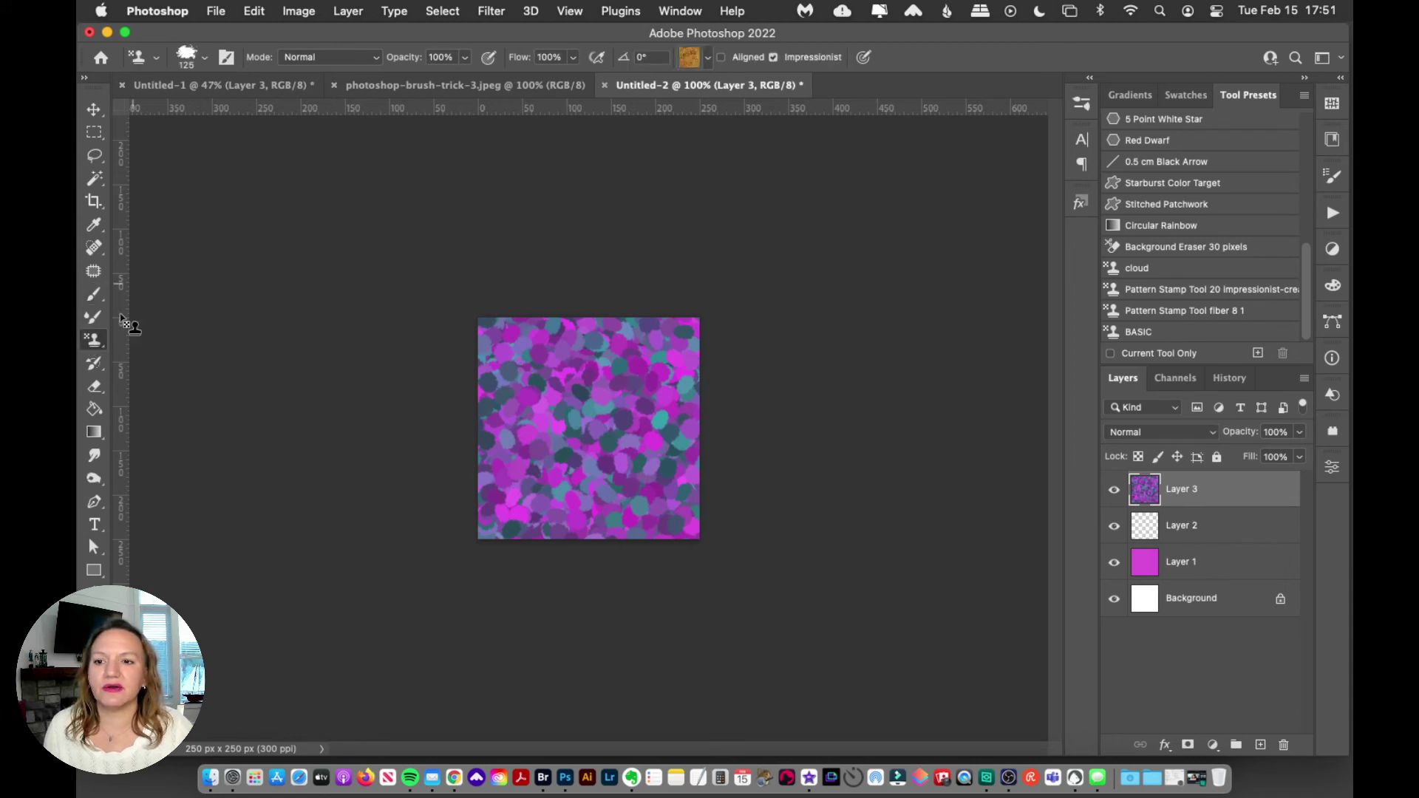
{"action": "left_click", "coordinate": [190, 87]}
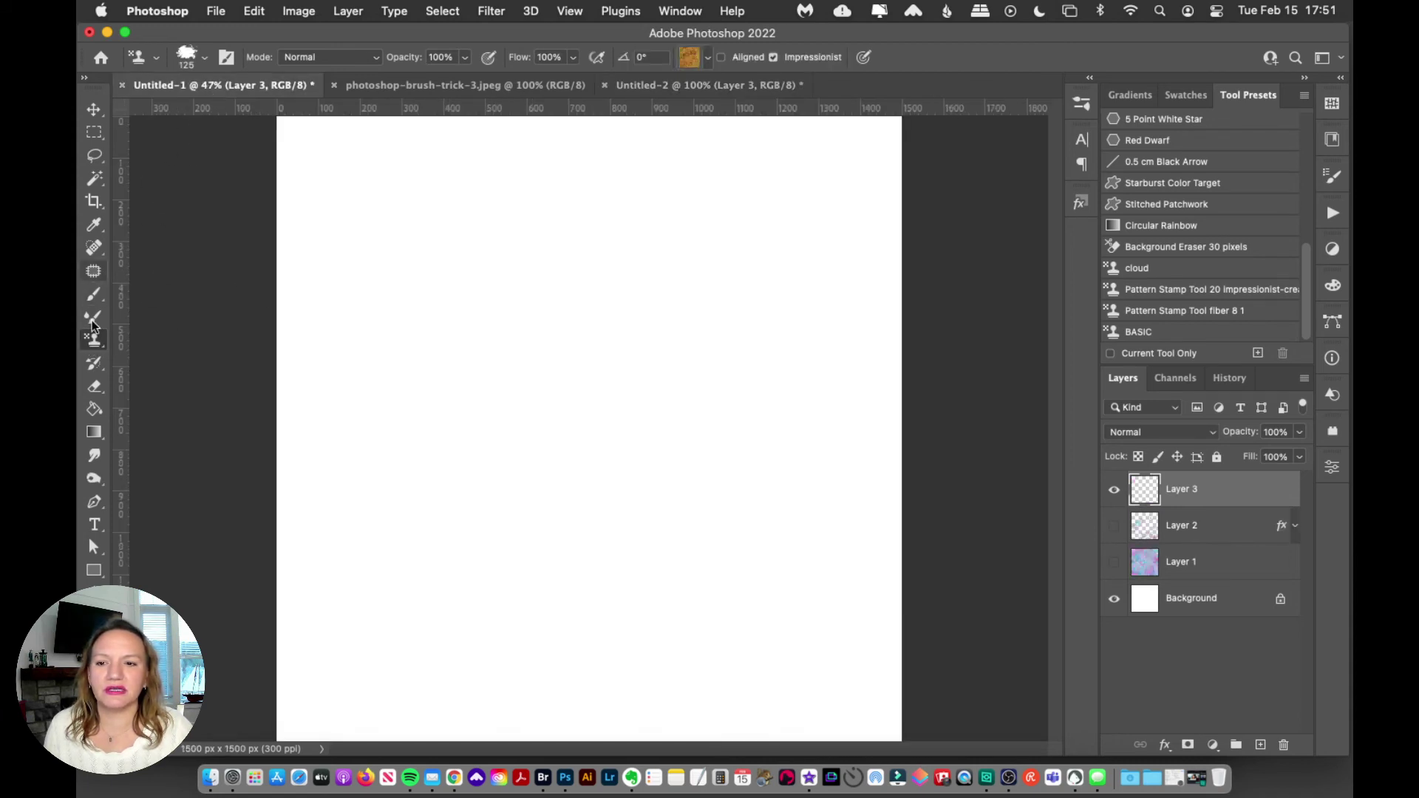
{"action": "right_click", "coordinate": [93, 341]}
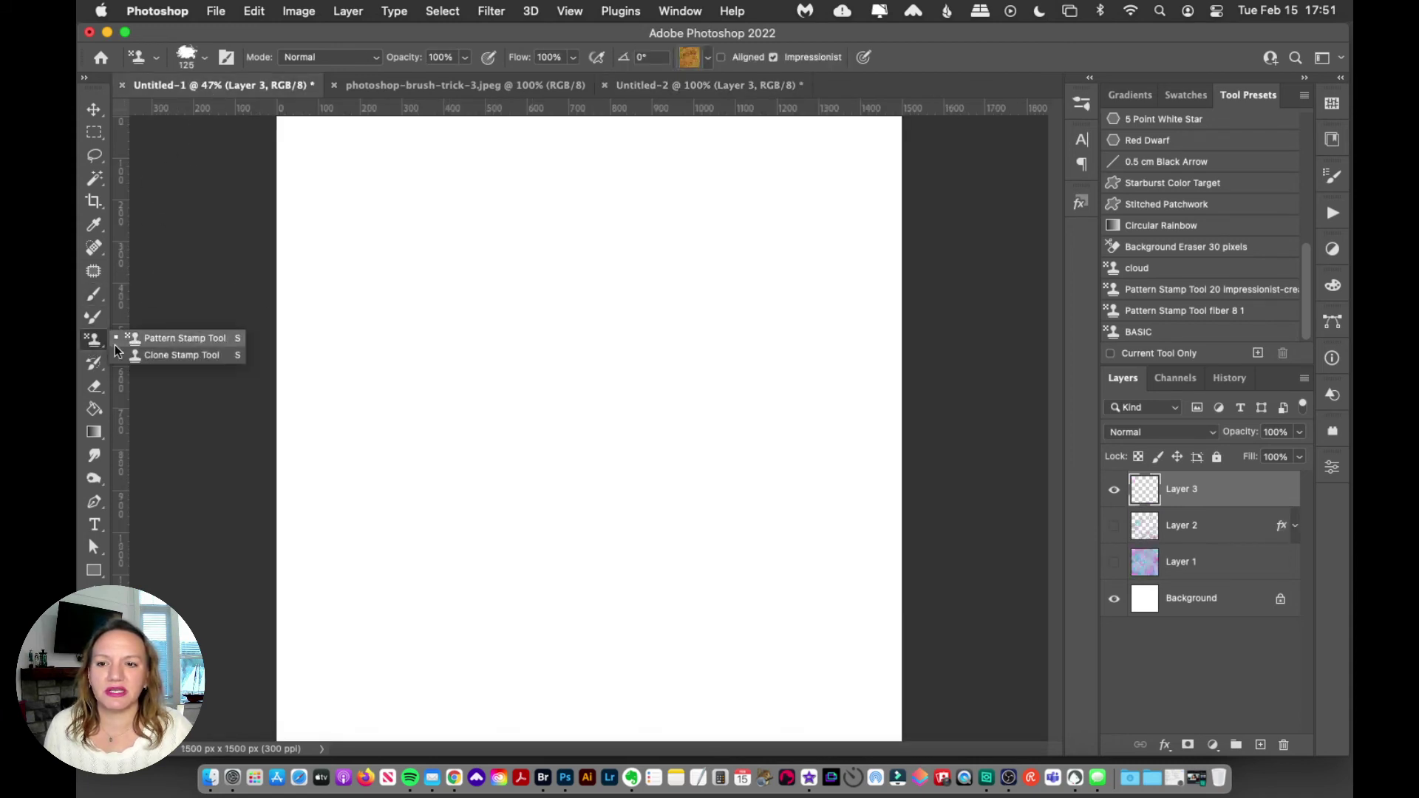
{"action": "left_click", "coordinate": [153, 344]}
{"action": "left_click", "coordinate": [1081, 103]}
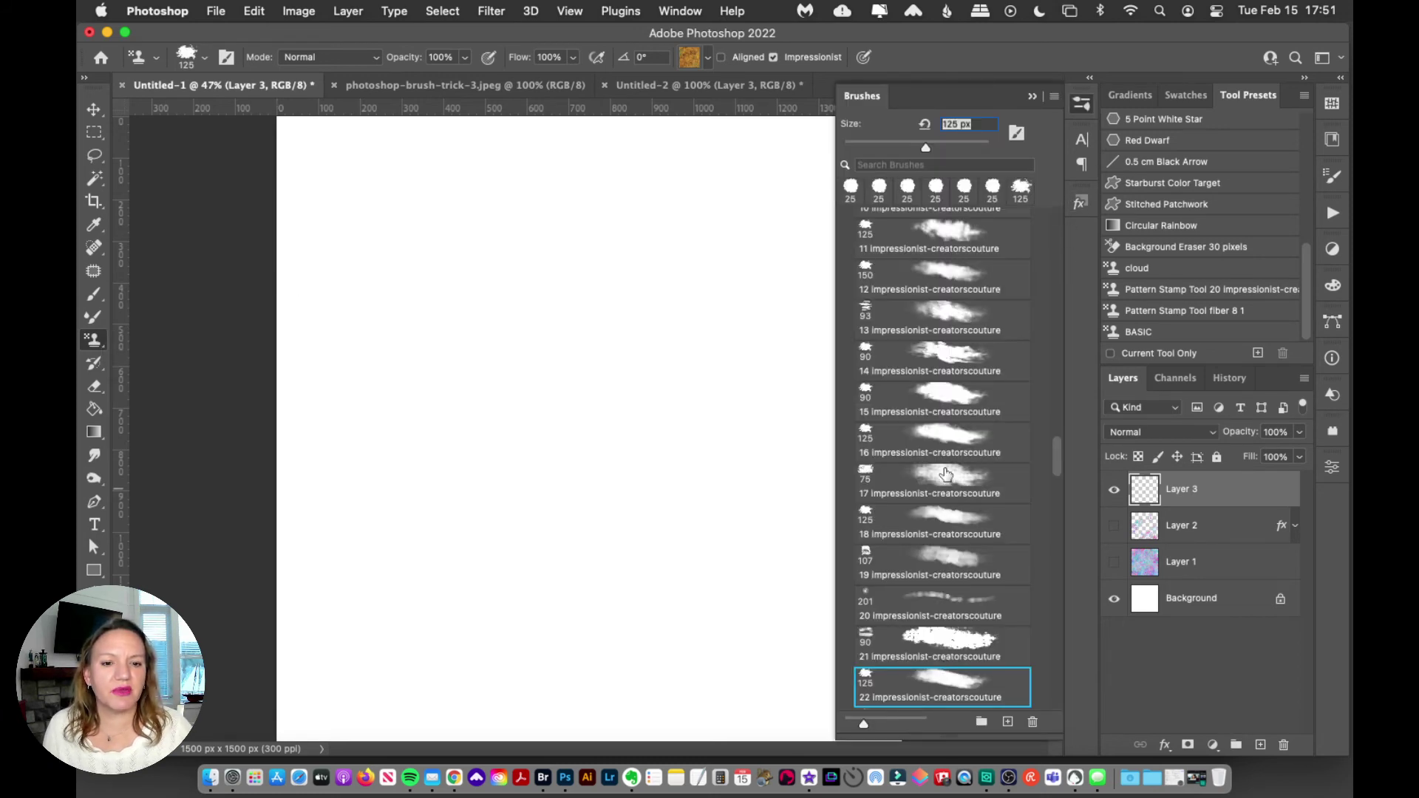
- Choose the new purple dotty Pattern 1367 in the options-bar pattern picker
{"action": "left_click", "coordinate": [678, 61]}
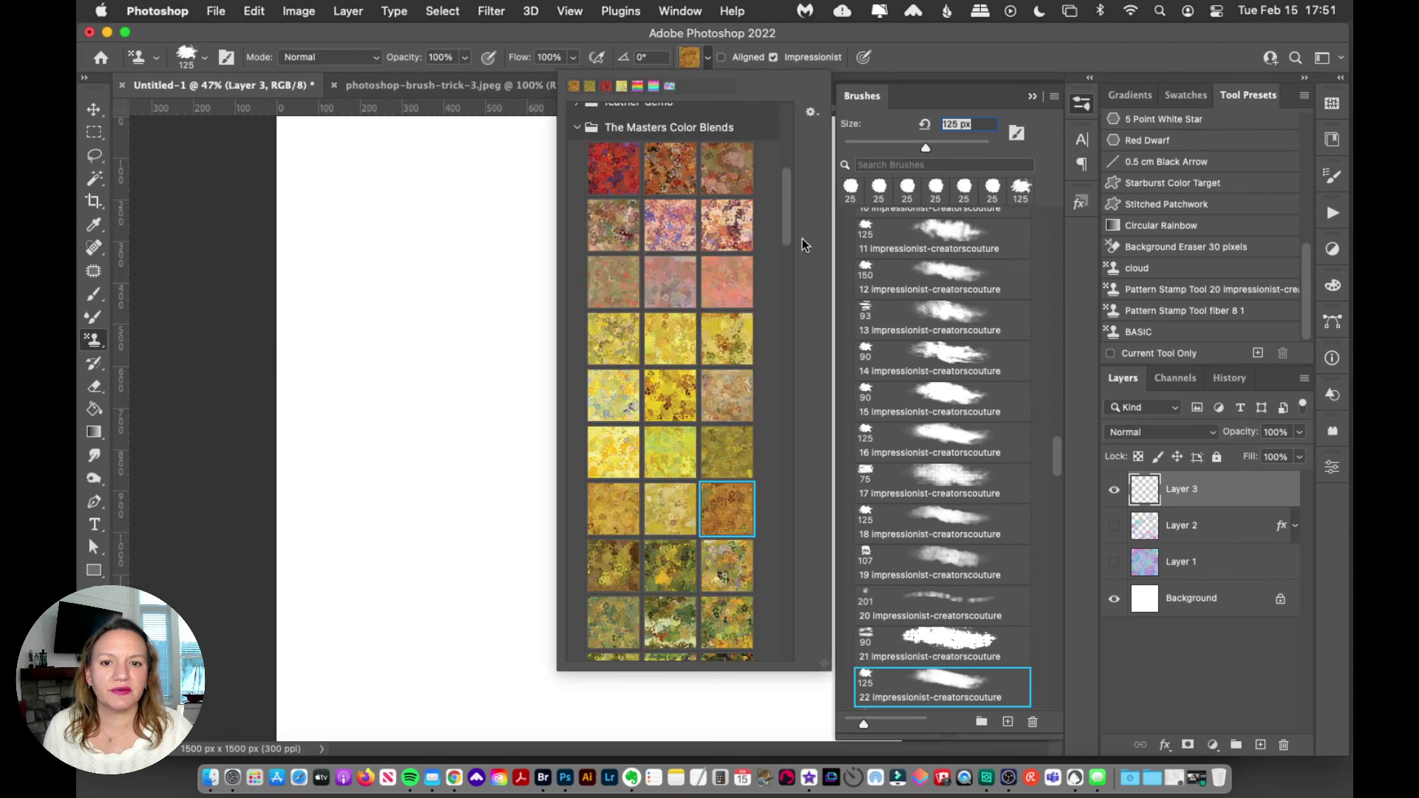
{"action": "left_click_drag", "start_coordinate": [786, 211], "coordinate": [725, 669]}
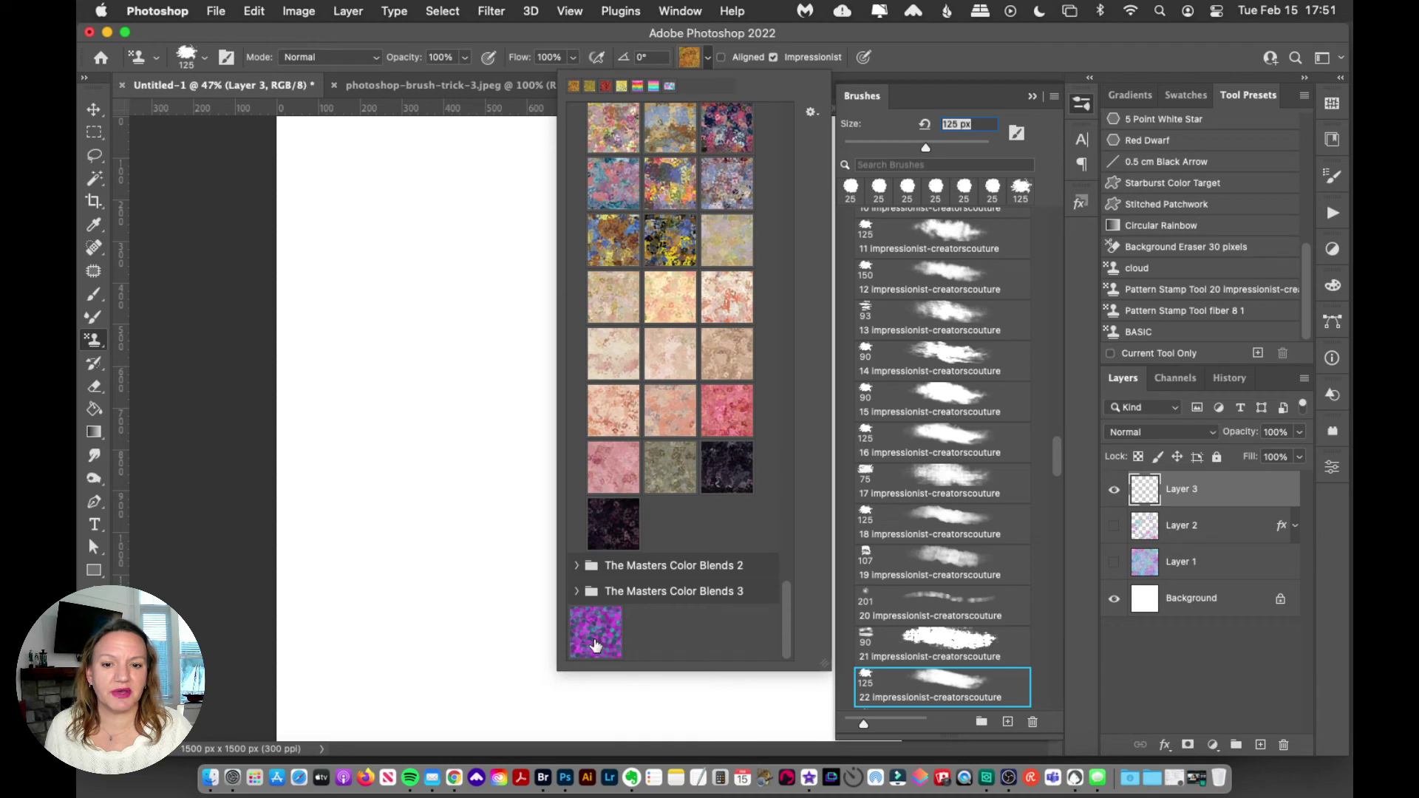
{"action": "left_click", "coordinate": [596, 646]}
{"action": "left_click", "coordinate": [942, 61]}
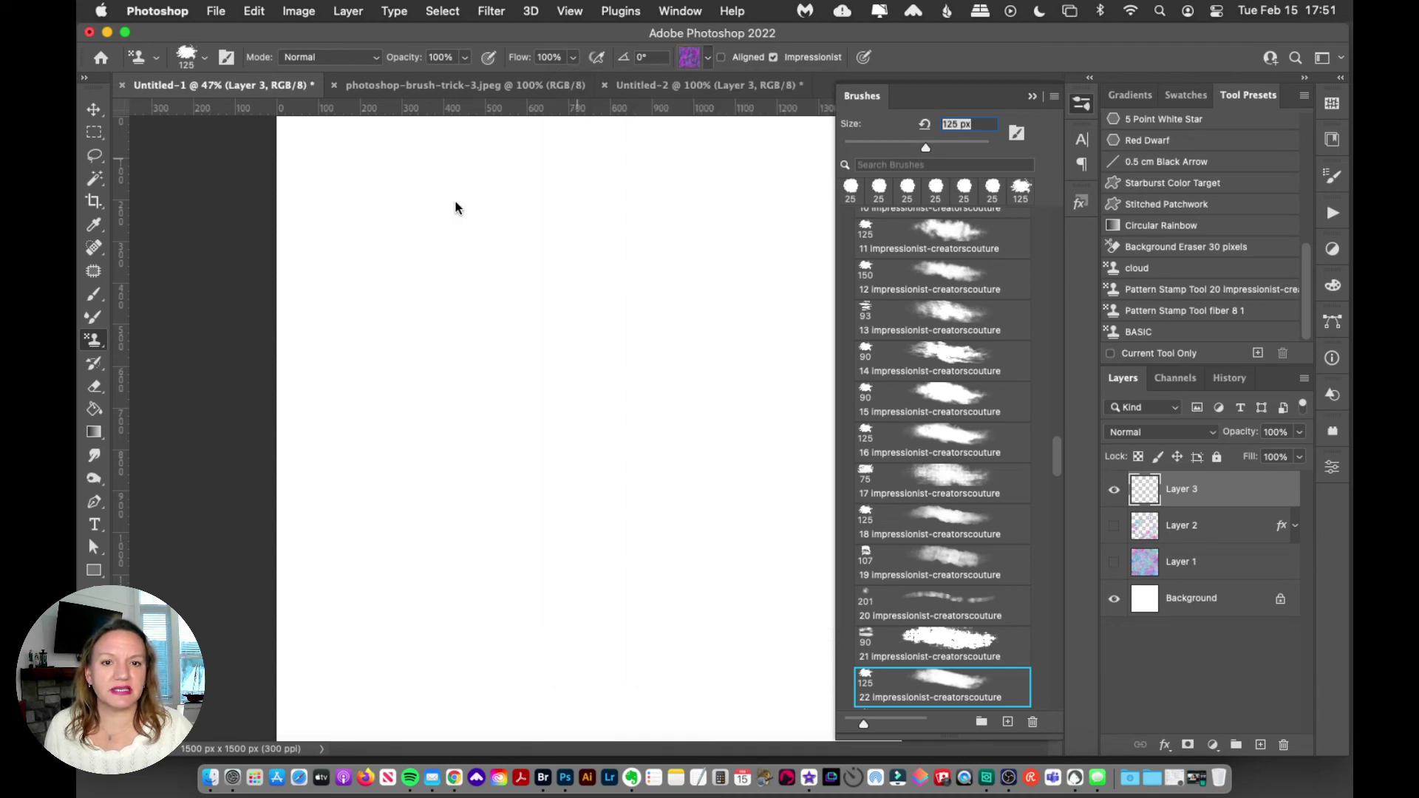
- Try pattern stamp strokes with the default brush and impressionist brush 20 at 201 px, undoing trials
{"action": "mouse_move", "coordinate": [392, 268]}
{"action": "left_mouse_down"}
{"action": "mouse_move", "coordinate": [437, 237]}
{"action": "mouse_move", "coordinate": [410, 257]}
{"action": "mouse_move", "coordinate": [494, 245]}
{"action": "mouse_move", "coordinate": [383, 342]}
{"action": "left_mouse_up"}
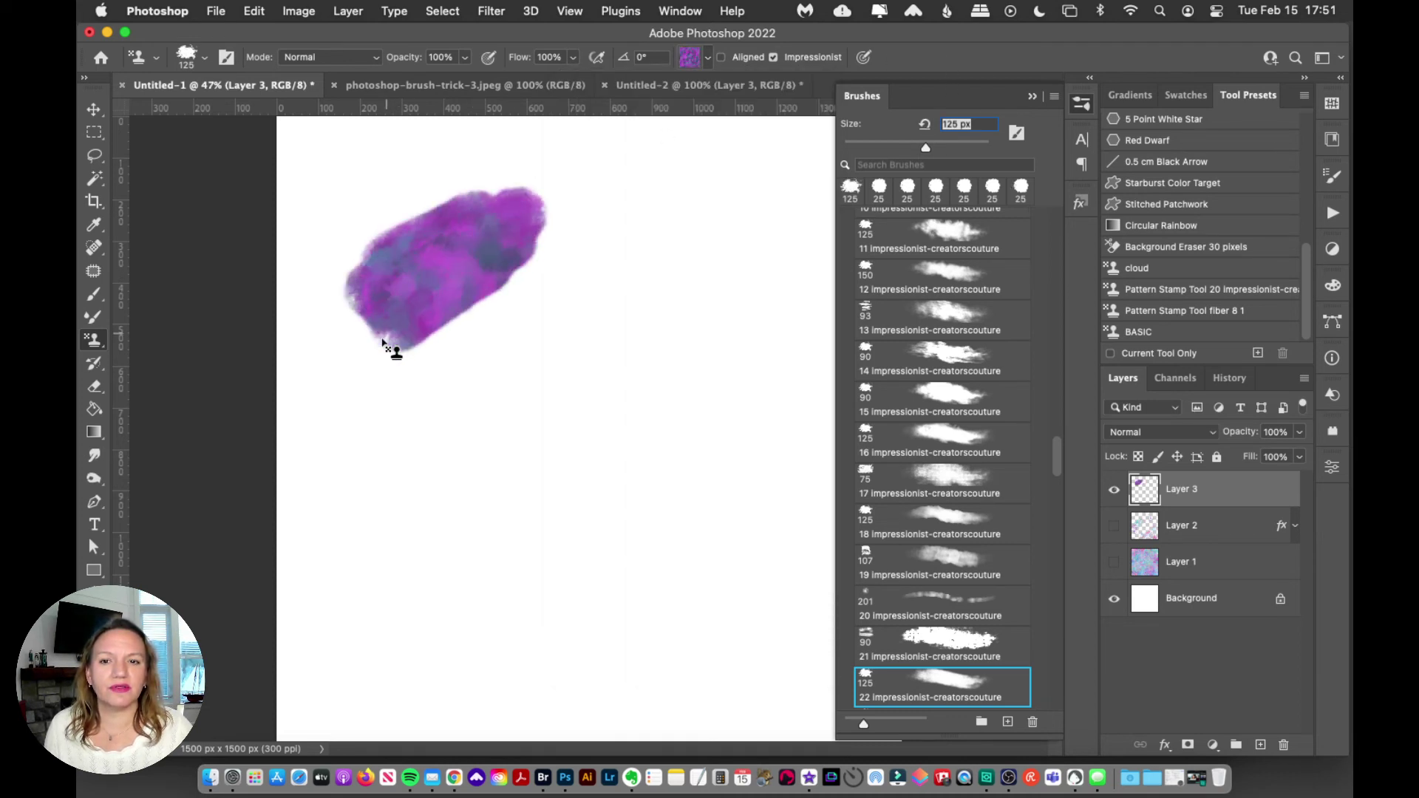
{"action": "key", "text": "super+z"}
{"action": "mouse_move", "coordinate": [466, 211]}
{"action": "left_mouse_down"}
{"action": "mouse_move", "coordinate": [418, 303]}
{"action": "mouse_move", "coordinate": [445, 306]}
{"action": "mouse_move", "coordinate": [449, 370]}
{"action": "left_mouse_up"}
{"action": "left_click", "coordinate": [926, 614]}
{"action": "mouse_move", "coordinate": [676, 191]}
{"action": "left_mouse_down"}
{"action": "mouse_move", "coordinate": [650, 335]}
{"action": "mouse_move", "coordinate": [725, 326]}
{"action": "mouse_move", "coordinate": [761, 380]}
{"action": "mouse_move", "coordinate": [764, 366]}
{"action": "left_mouse_up"}
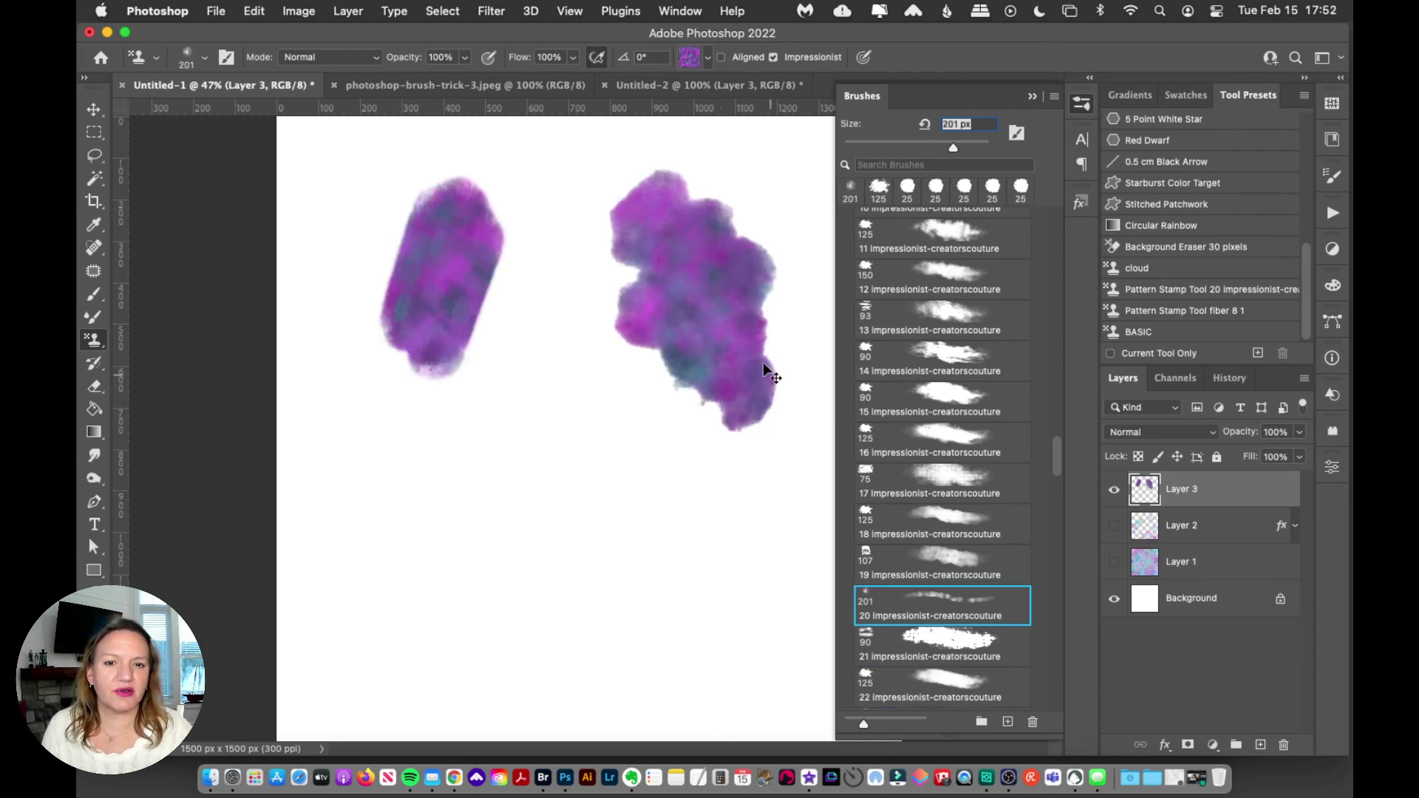
{"action": "key", "text": "super+z"}
{"action": "mouse_move", "coordinate": [725, 175]}
{"action": "left_mouse_down"}
{"action": "mouse_move", "coordinate": [696, 170]}
{"action": "mouse_move", "coordinate": [748, 197]}
{"action": "mouse_move", "coordinate": [697, 276]}
{"action": "left_mouse_up"}
{"action": "key", "text": "super+1"}
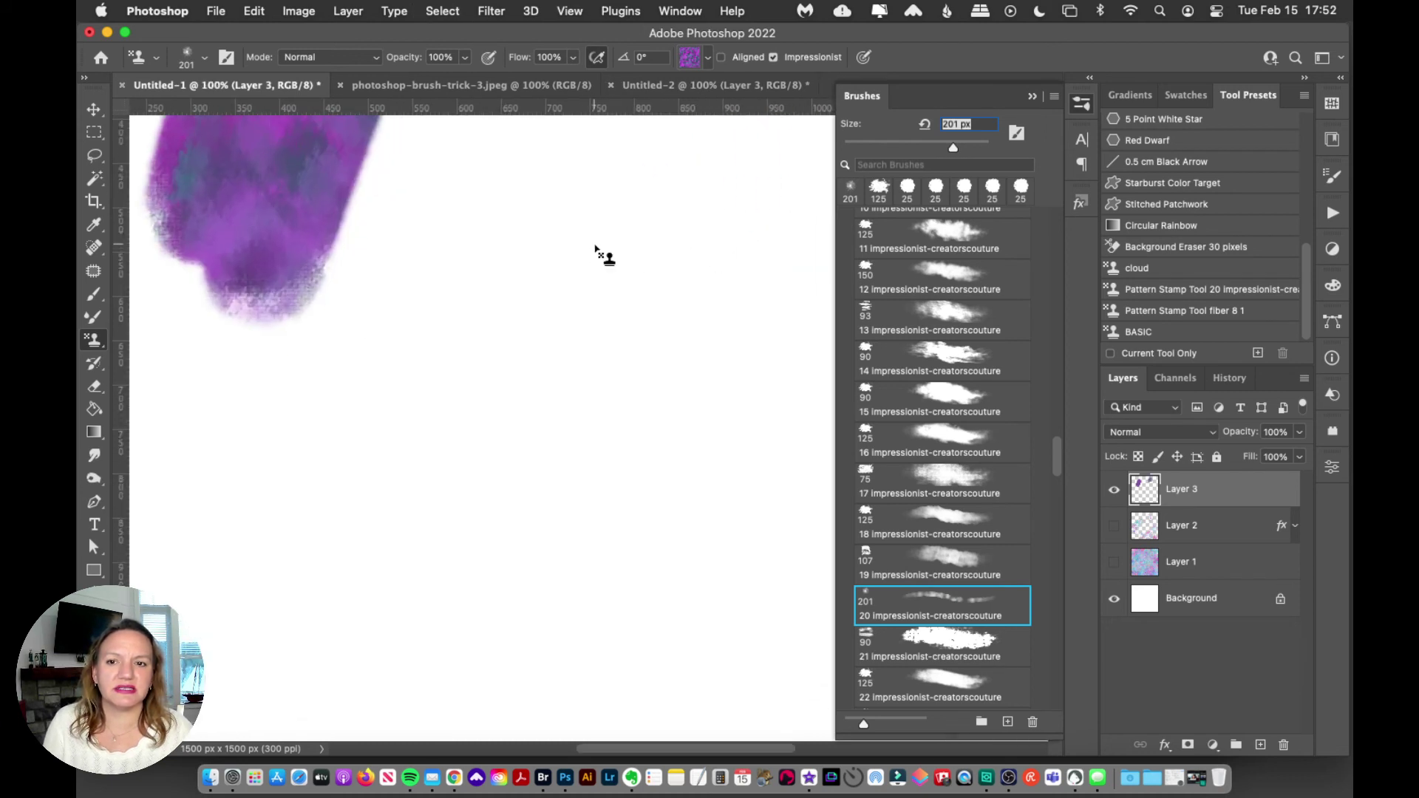
{"action": "key", "text": "super+z"}
{"action": "mouse_move", "coordinate": [521, 151]}
{"action": "left_mouse_down"}
{"action": "mouse_move", "coordinate": [507, 182]}
{"action": "mouse_move", "coordinate": [539, 301]}
{"action": "mouse_move", "coordinate": [659, 365]}
{"action": "mouse_move", "coordinate": [632, 481]}
{"action": "mouse_move", "coordinate": [662, 521]}
{"action": "left_mouse_up"}
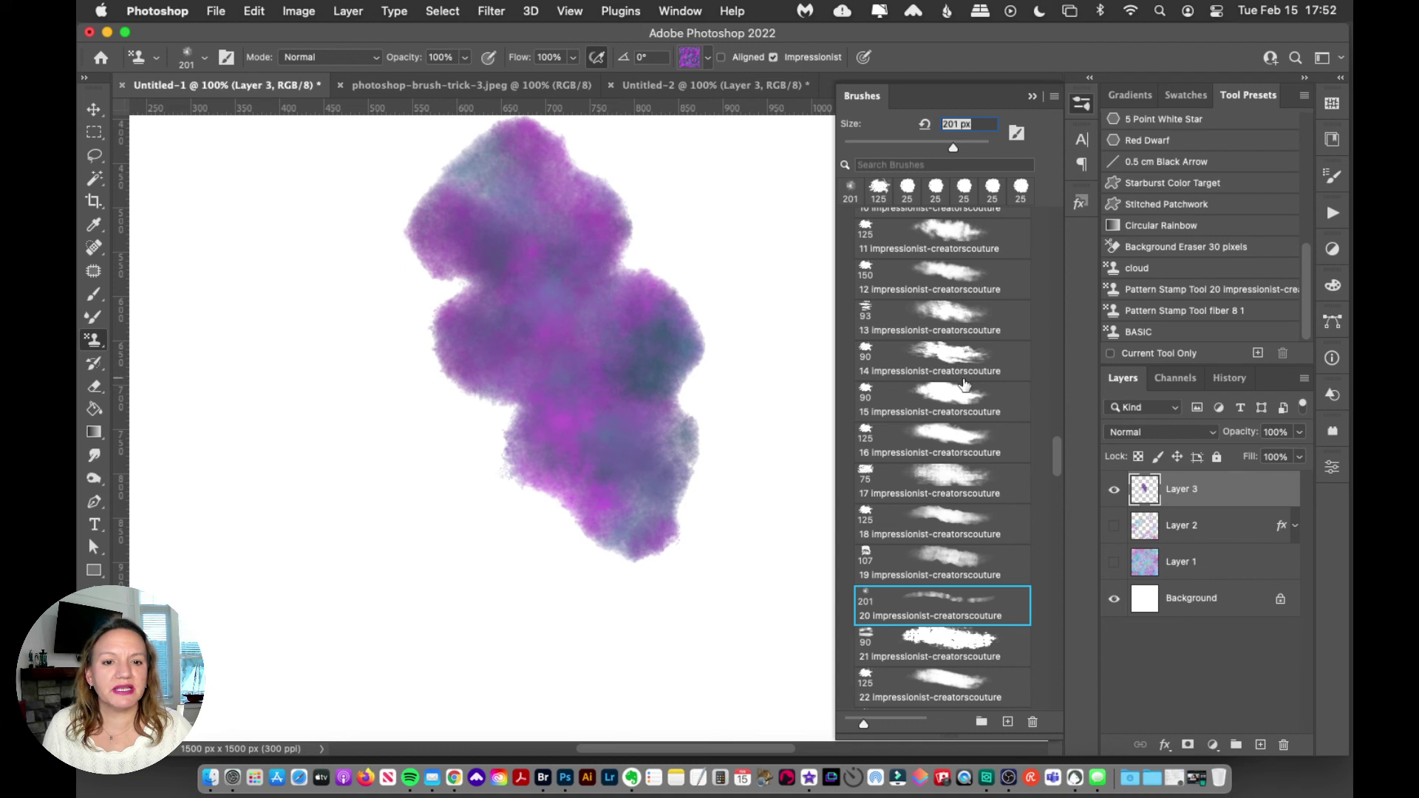
- Stamp streaky patches with impressionist brush 14 at 90 px and the first Impressionist-V2-MAIN brush
{"action": "left_click", "coordinate": [949, 362]}
{"action": "mouse_move", "coordinate": [368, 253]}
{"action": "left_mouse_down"}
{"action": "mouse_move", "coordinate": [292, 392]}
{"action": "mouse_move", "coordinate": [332, 293]}
{"action": "mouse_move", "coordinate": [299, 356]}
{"action": "mouse_move", "coordinate": [292, 248]}
{"action": "mouse_move", "coordinate": [227, 401]}
{"action": "mouse_move", "coordinate": [281, 292]}
{"action": "mouse_move", "coordinate": [222, 445]}
{"action": "mouse_move", "coordinate": [332, 261]}
{"action": "mouse_move", "coordinate": [220, 473]}
{"action": "mouse_move", "coordinate": [334, 273]}
{"action": "mouse_move", "coordinate": [234, 475]}
{"action": "mouse_move", "coordinate": [350, 312]}
{"action": "mouse_move", "coordinate": [255, 463]}
{"action": "mouse_move", "coordinate": [308, 385]}
{"action": "mouse_move", "coordinate": [310, 340]}
{"action": "left_mouse_up"}
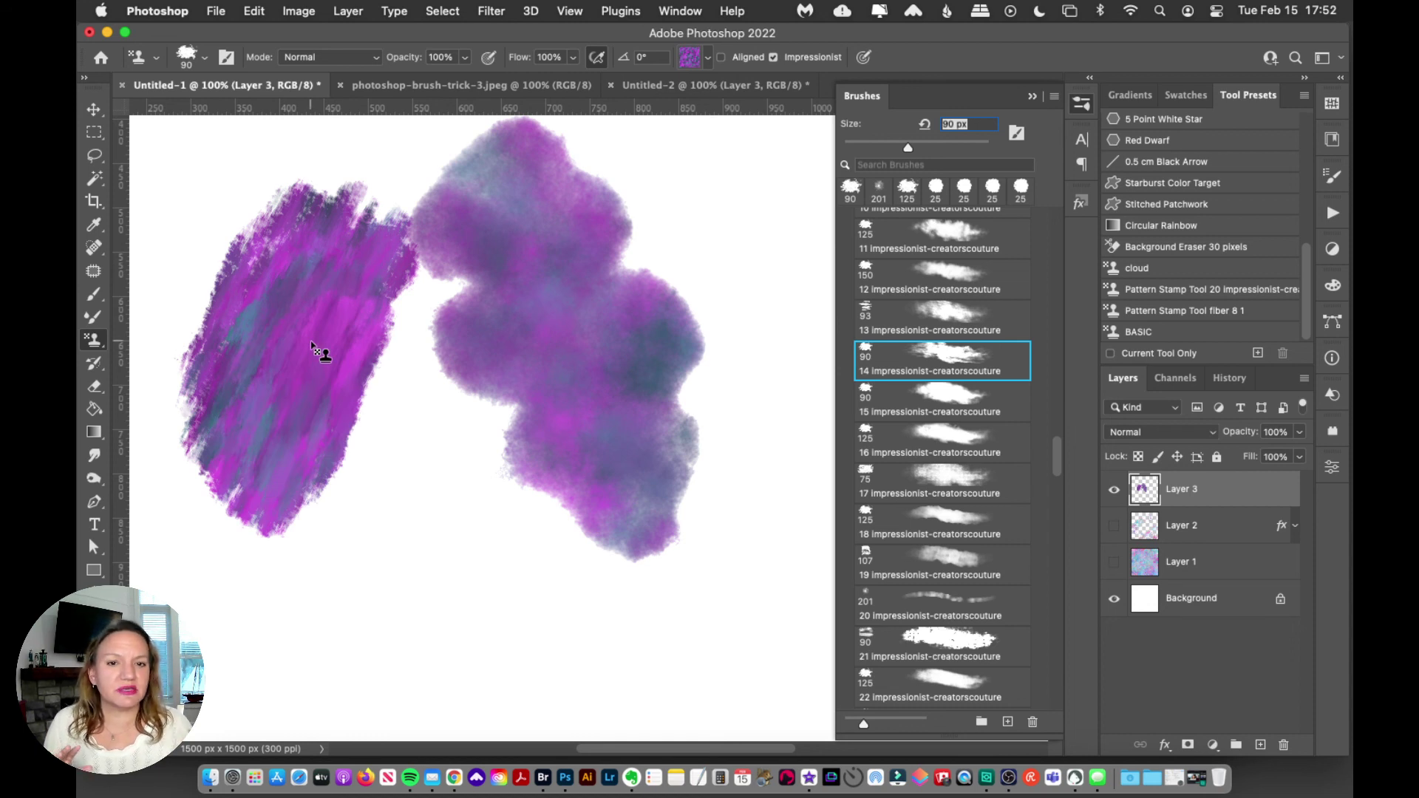
{"action": "left_click_drag", "start_coordinate": [1058, 455], "coordinate": [1067, 412]}
{"action": "left_click", "coordinate": [940, 319]}
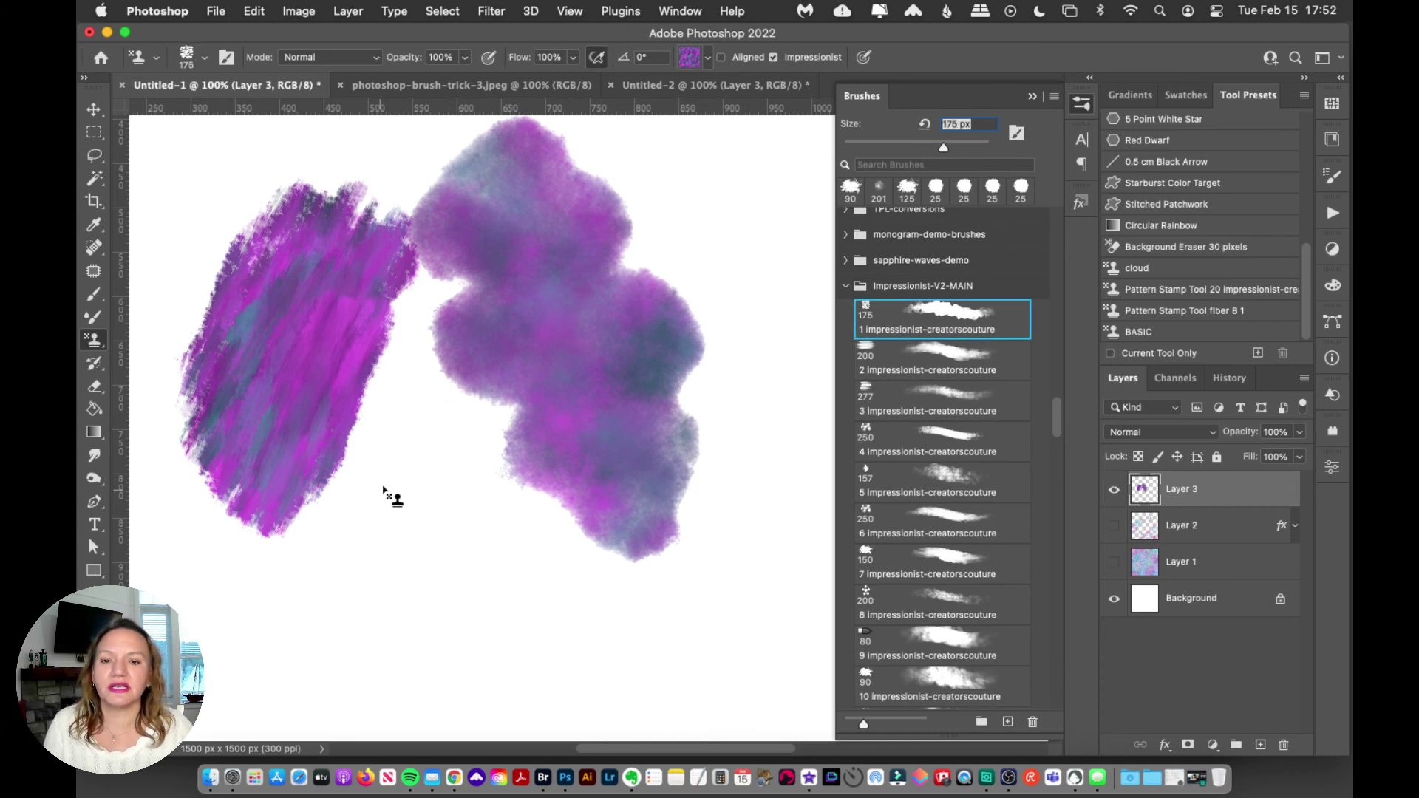
{"action": "mouse_move", "coordinate": [389, 491]}
{"action": "left_mouse_down"}
{"action": "mouse_move", "coordinate": [399, 515]}
{"action": "mouse_move", "coordinate": [687, 275]}
{"action": "mouse_move", "coordinate": [613, 351]}
{"action": "left_mouse_up"}
- Clear Layer 3 and stamp one broad final stroke across the upper-left of the canvas
{"action": "key", "text": "super+a"}
{"action": "key", "text": "Delete"}
{"action": "mouse_move", "coordinate": [295, 320]}
{"action": "left_mouse_down"}
{"action": "mouse_move", "coordinate": [501, 222]}
{"action": "mouse_move", "coordinate": [308, 365]}
{"action": "mouse_move", "coordinate": [547, 240]}
{"action": "left_mouse_up"}
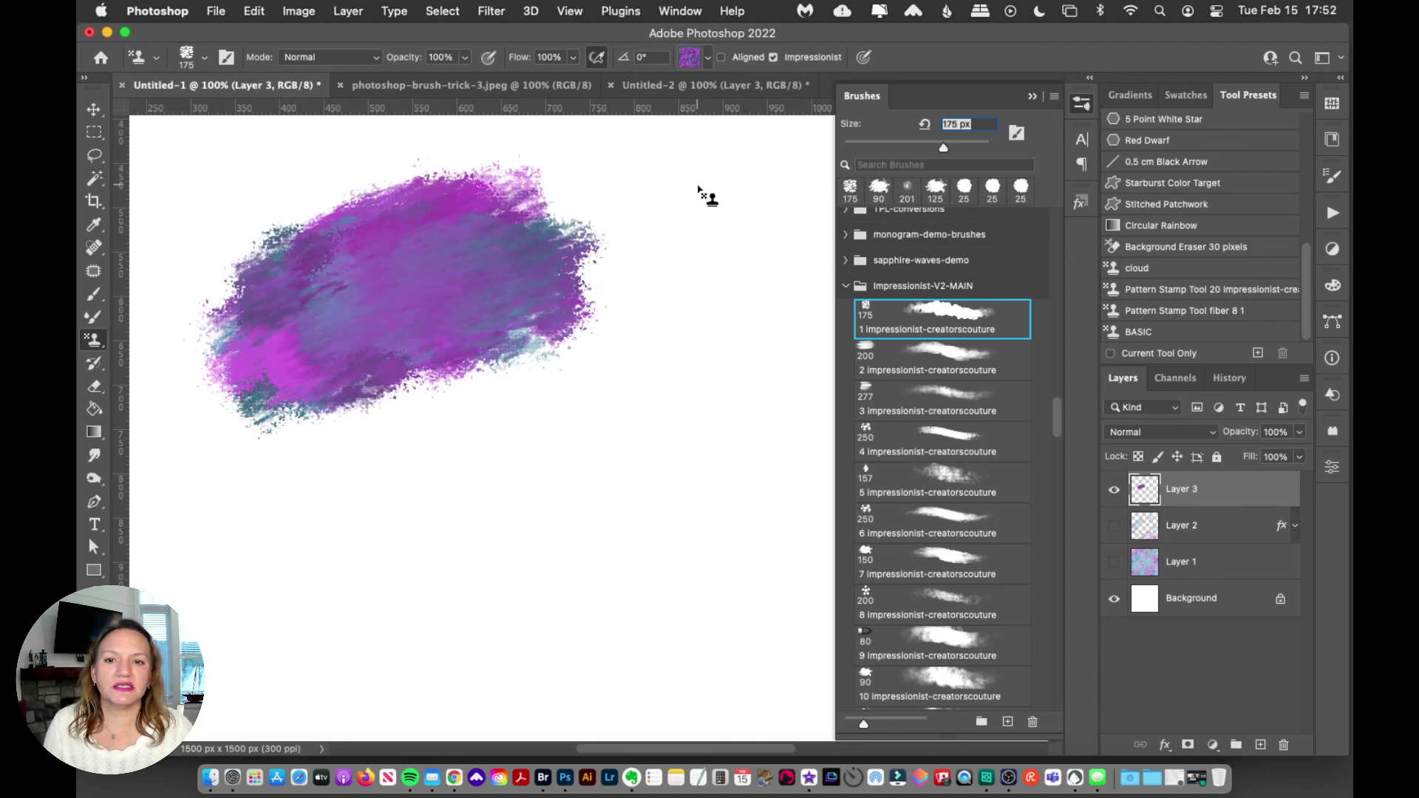